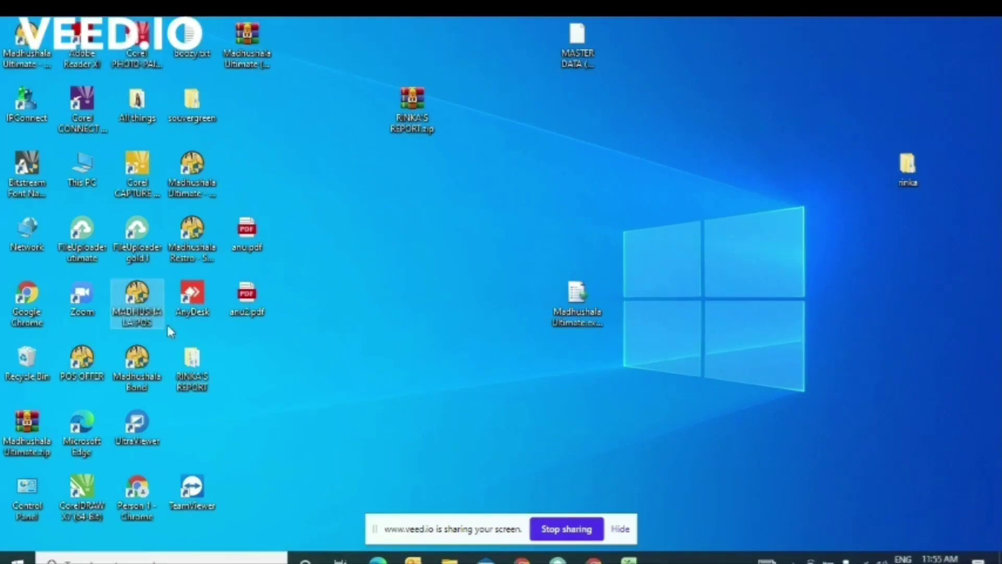
# - Start Madhushala POS from its desktop shortcut to reach the DEMO 2021-2022 login screen
pyautogui.click(162, 324)
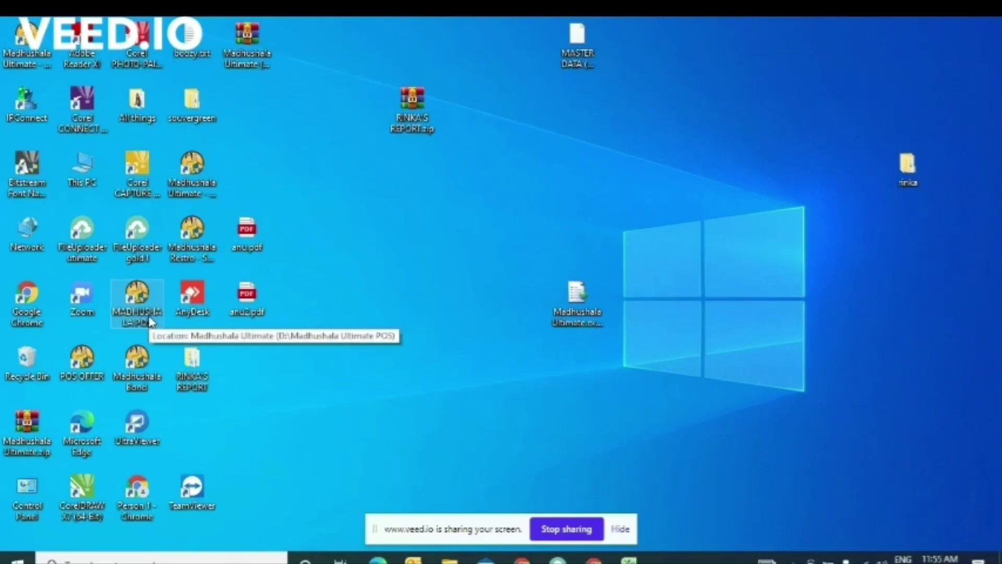
pyautogui.doubleClick(150, 321)
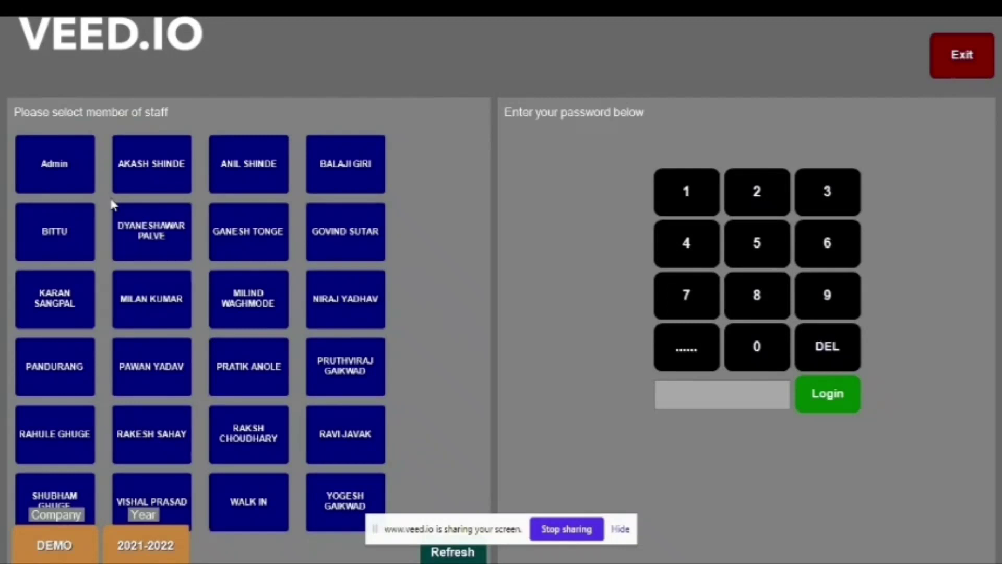
# - Sign in as Admin on COUNTER 1 using the keypad password
pyautogui.click(61, 174)
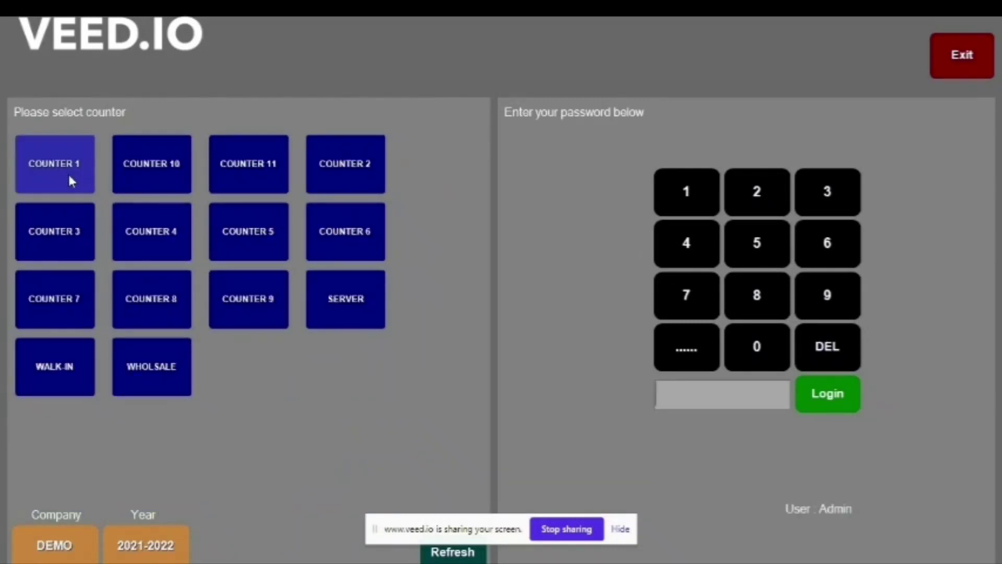
pyautogui.click(70, 176)
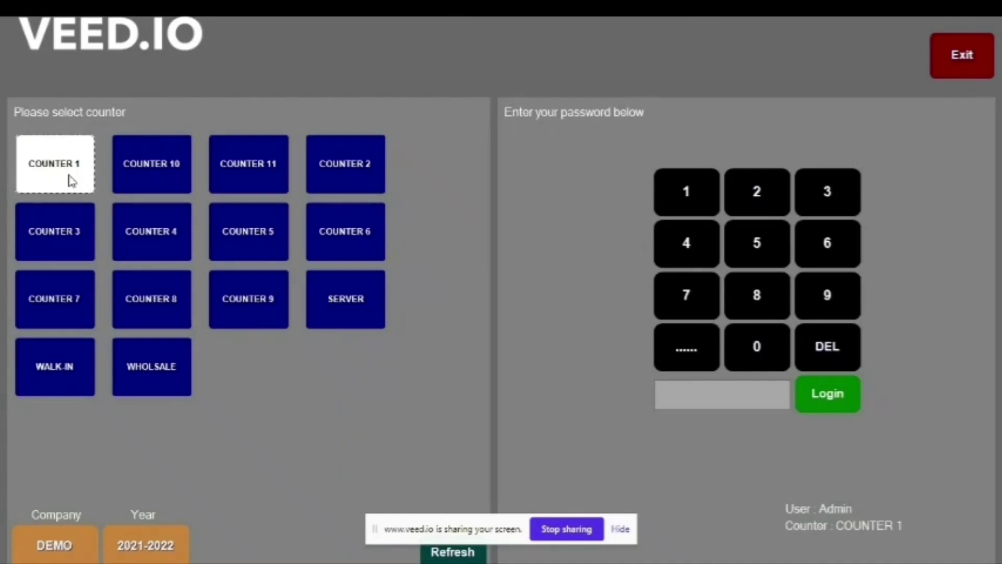
pyautogui.click(702, 199)
pyautogui.click(746, 196)
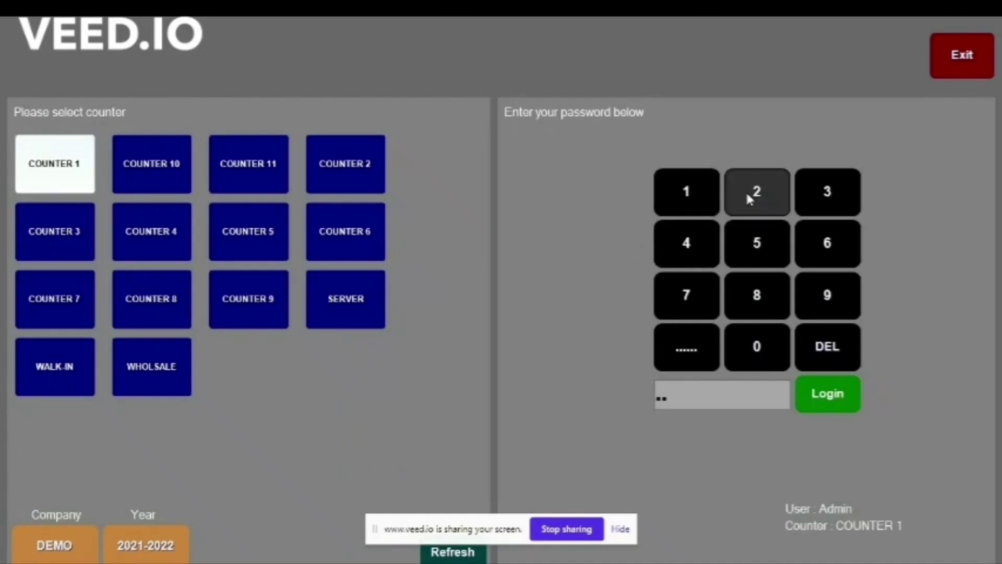
pyautogui.click(826, 192)
pyautogui.click(690, 246)
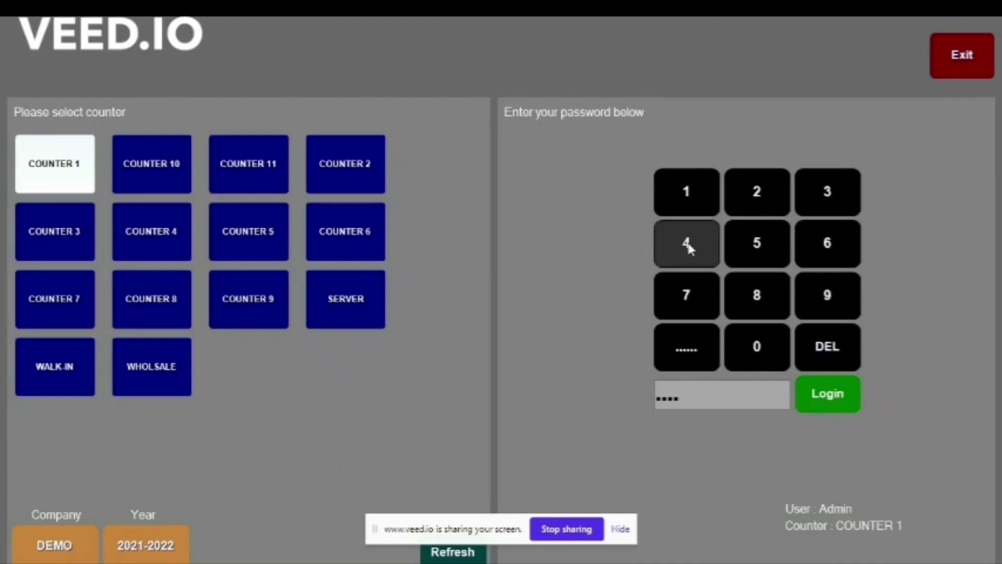
pyautogui.click(832, 397)
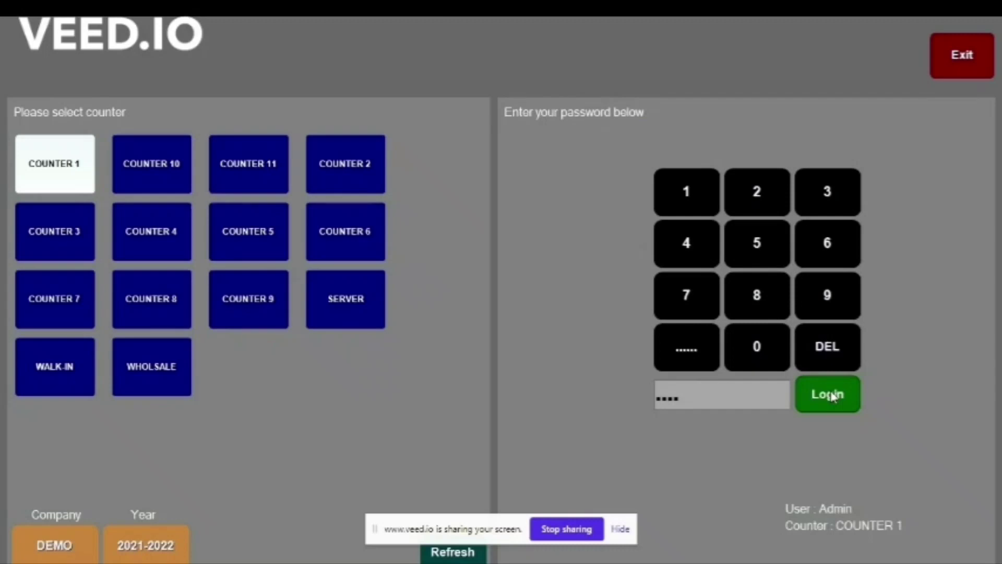
pyautogui.click(831, 397)
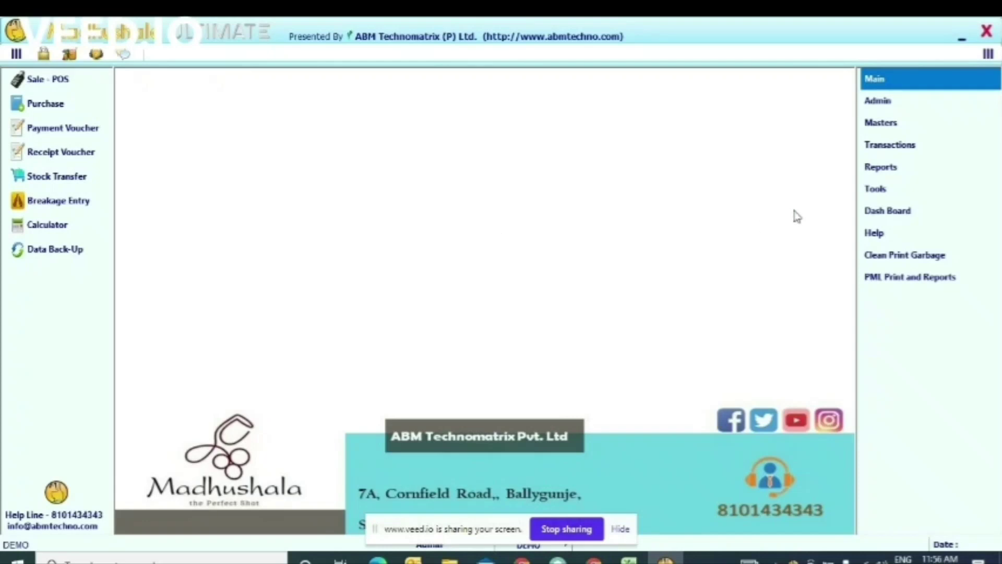
# - Generate the Brand - ML Wise stock report in A4 layout
pyautogui.click(888, 173)
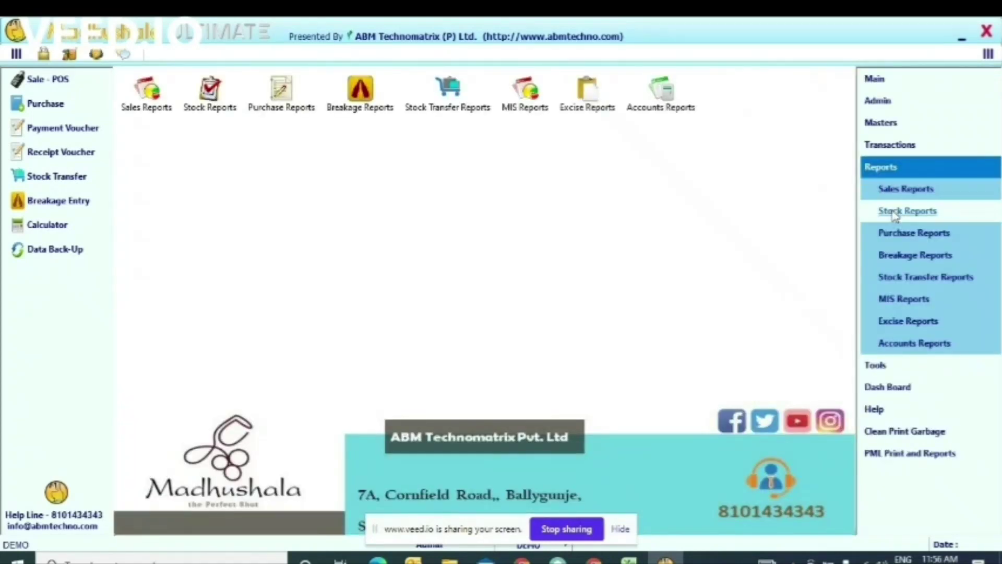
pyautogui.click(894, 211)
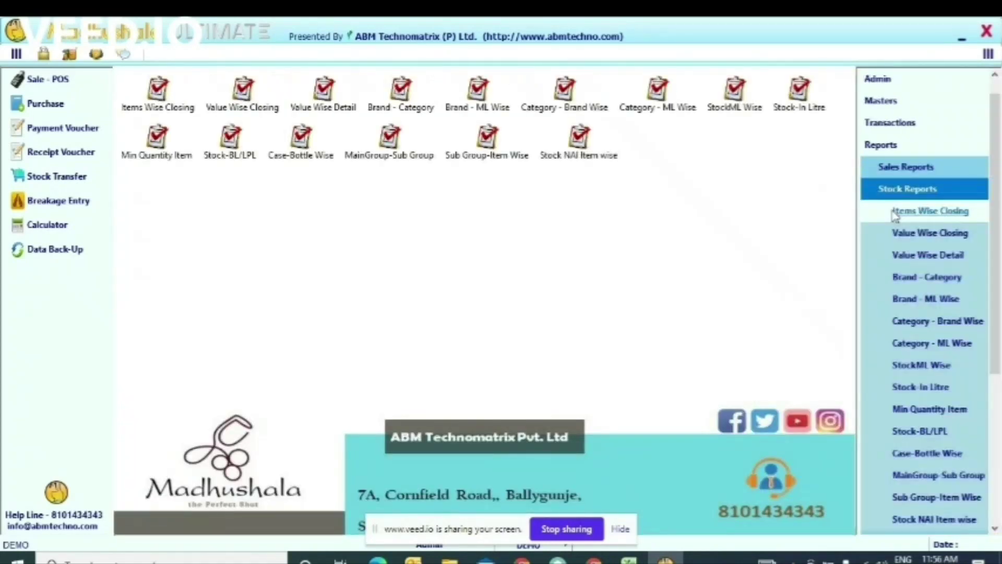
pyautogui.click(907, 305)
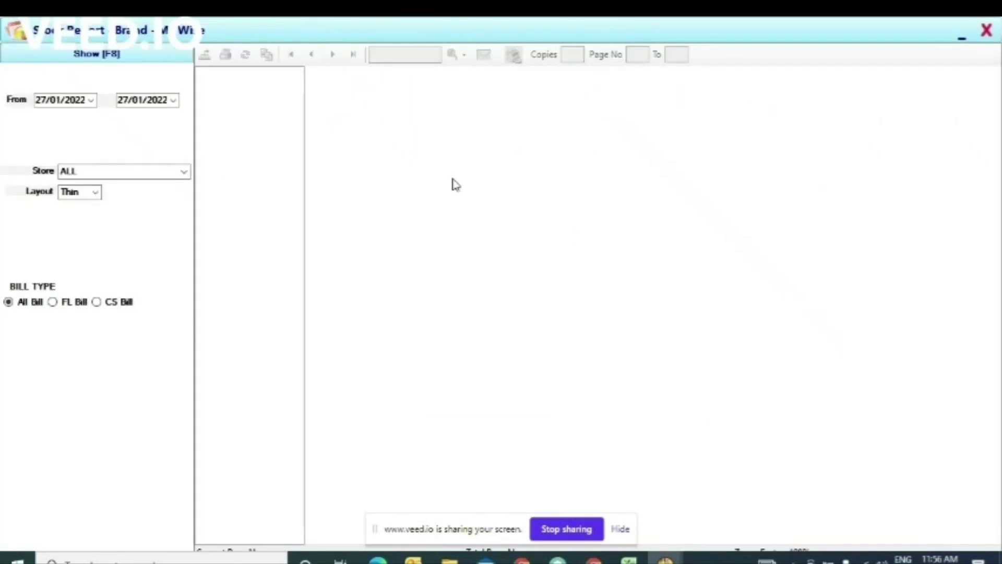
pyautogui.click(95, 192)
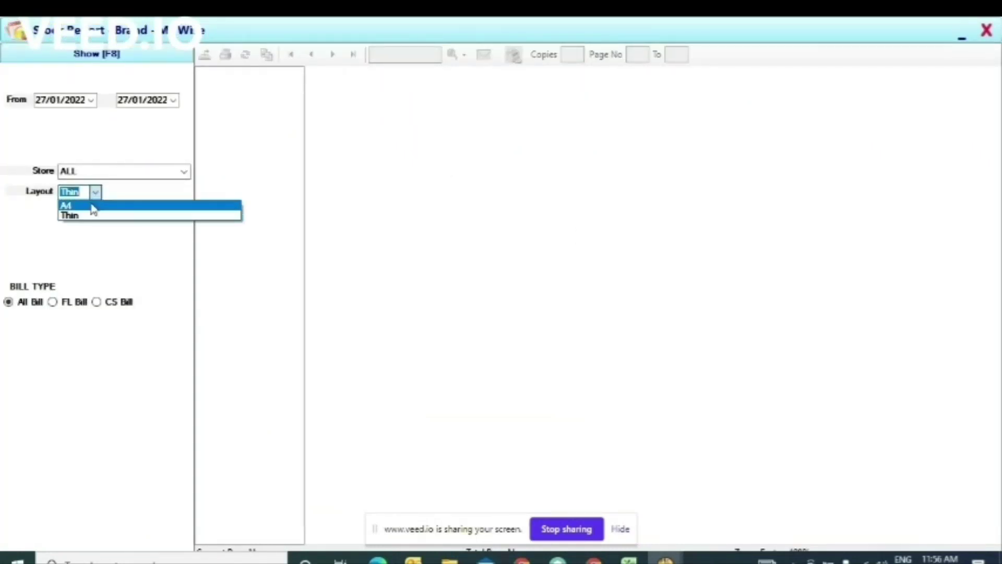
pyautogui.click(92, 205)
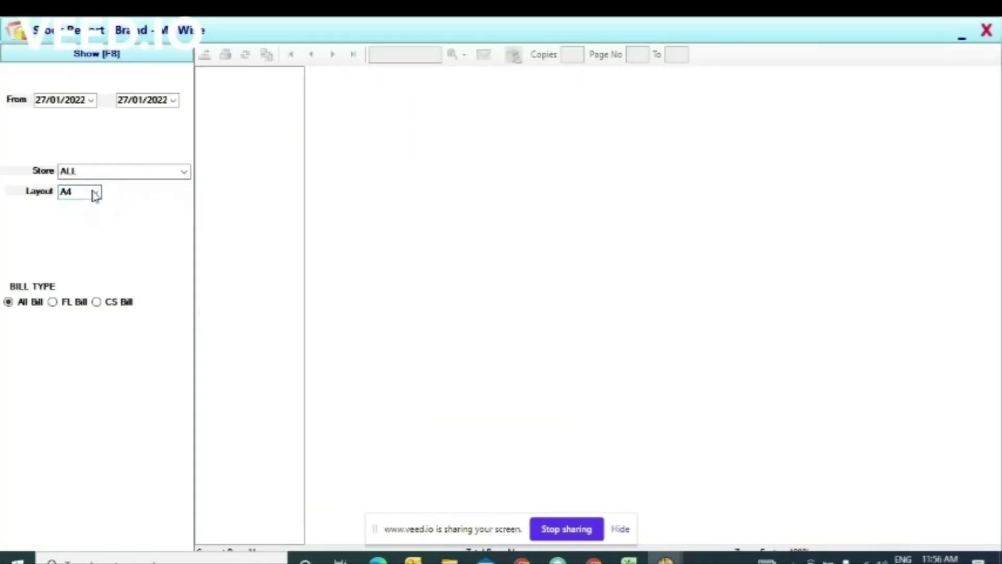
pyautogui.click(111, 61)
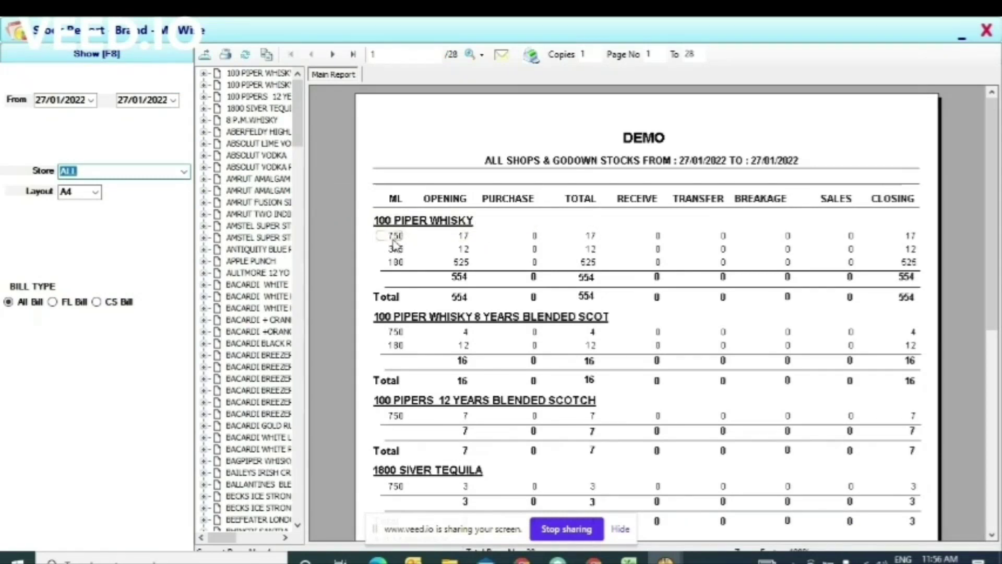
# - Review the 100 PIPER WHISKY opening, total and closing stock columns, then close the report
pyautogui.click(460, 238)
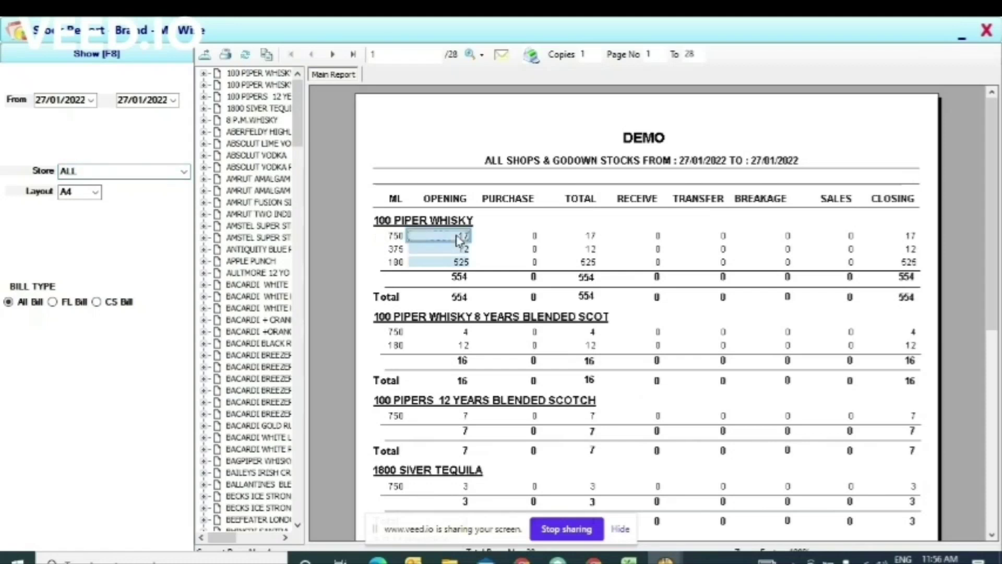
pyautogui.click(572, 242)
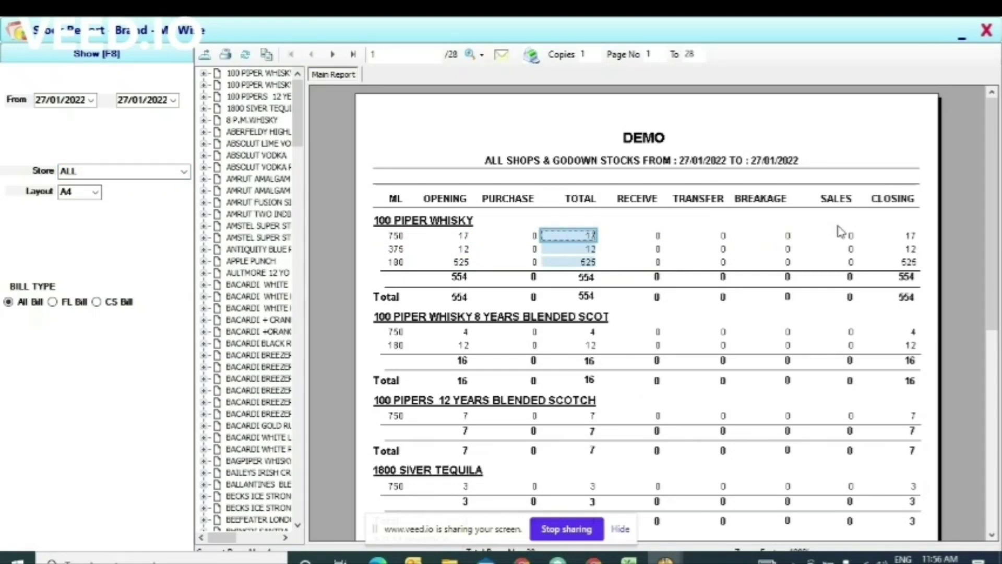
pyautogui.click(897, 240)
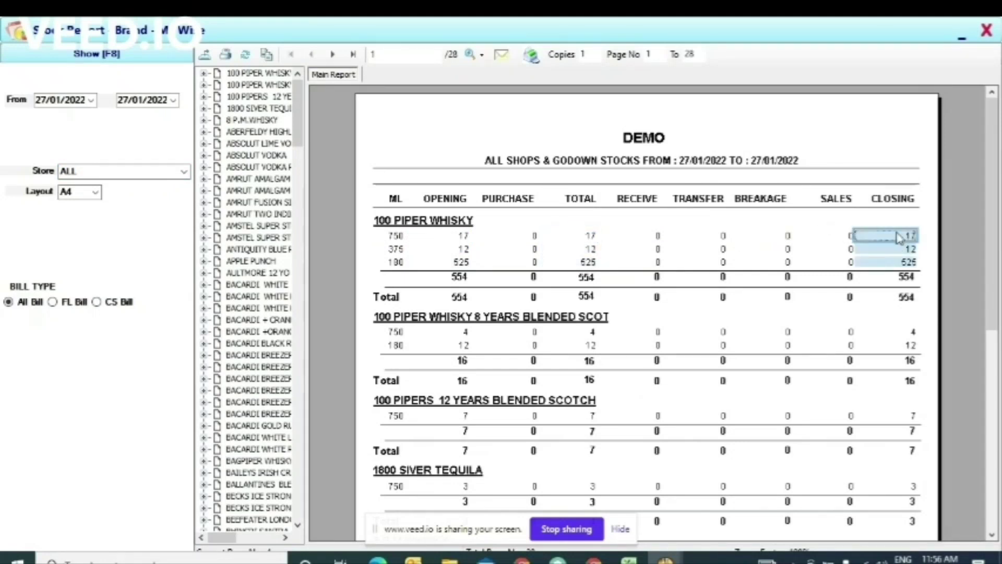
pyautogui.click(963, 31)
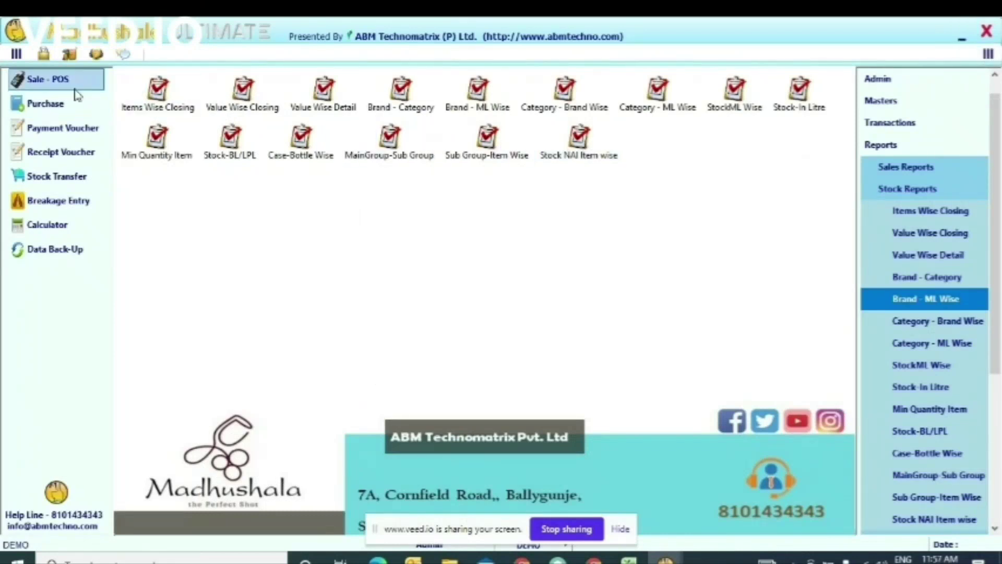
# - Start a new POS bill and add 100 PIPER WHISKY 750ML bottles to it
pyautogui.click(73, 83)
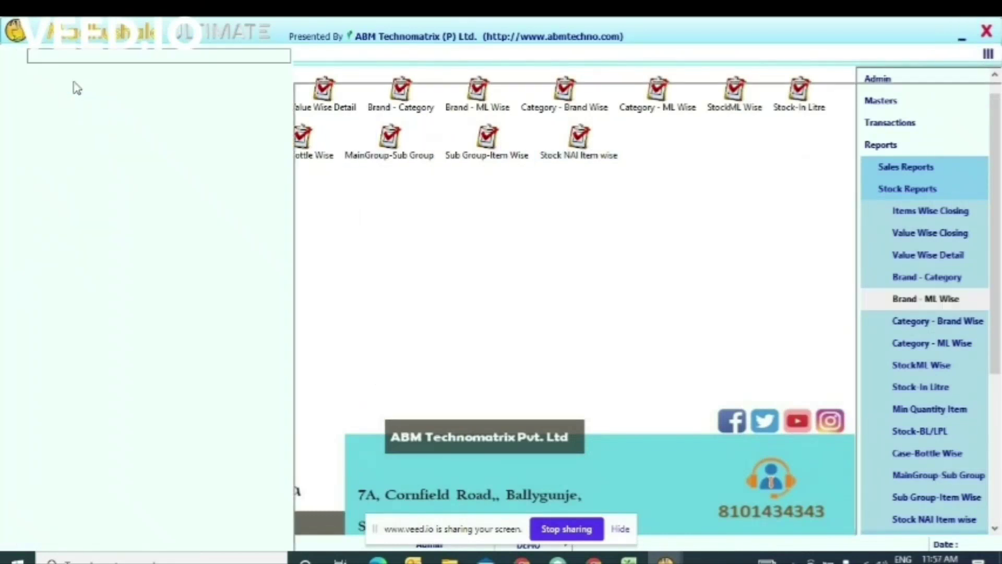
pyautogui.click(52, 72)
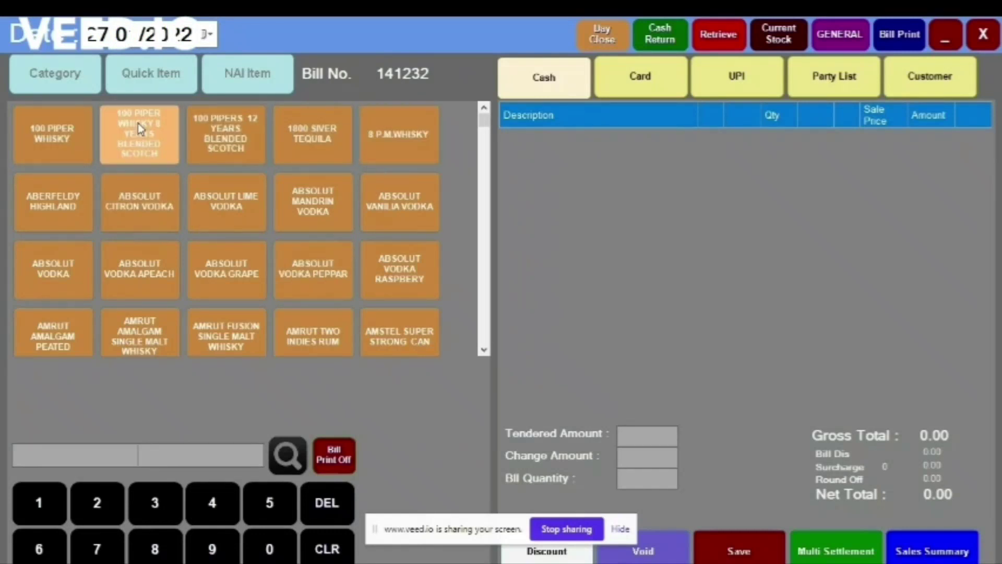
pyautogui.click(75, 136)
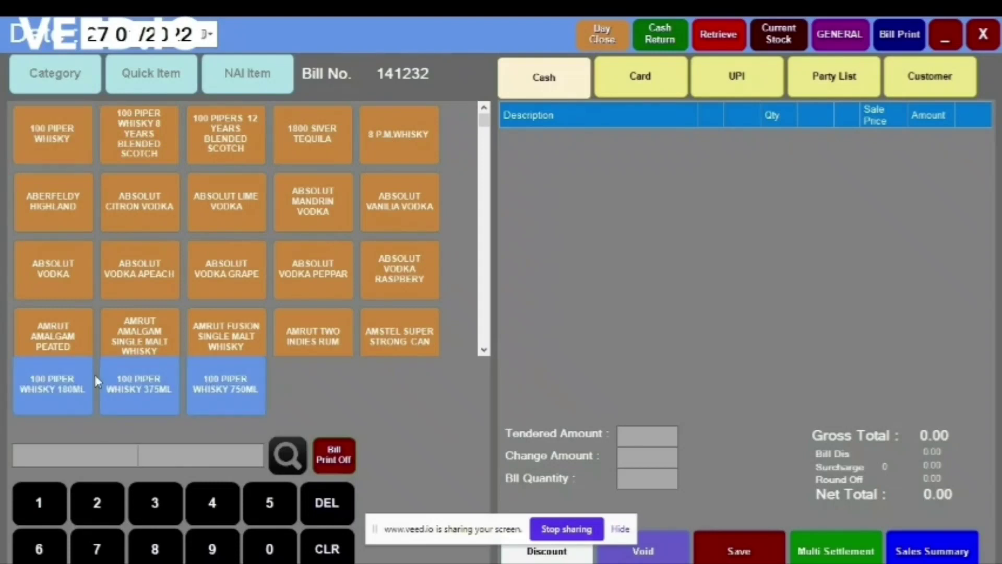
pyautogui.click(238, 402)
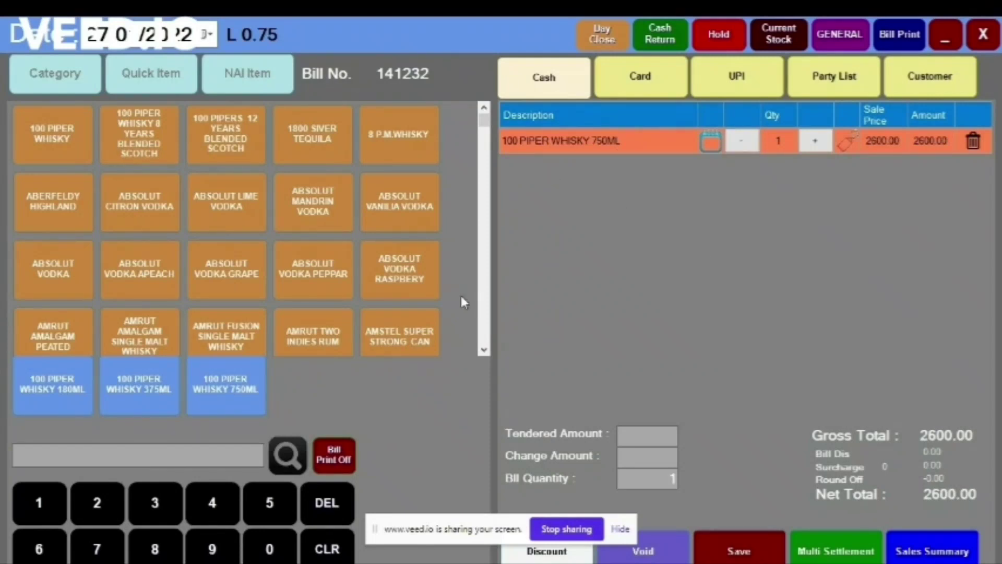
pyautogui.click(243, 391)
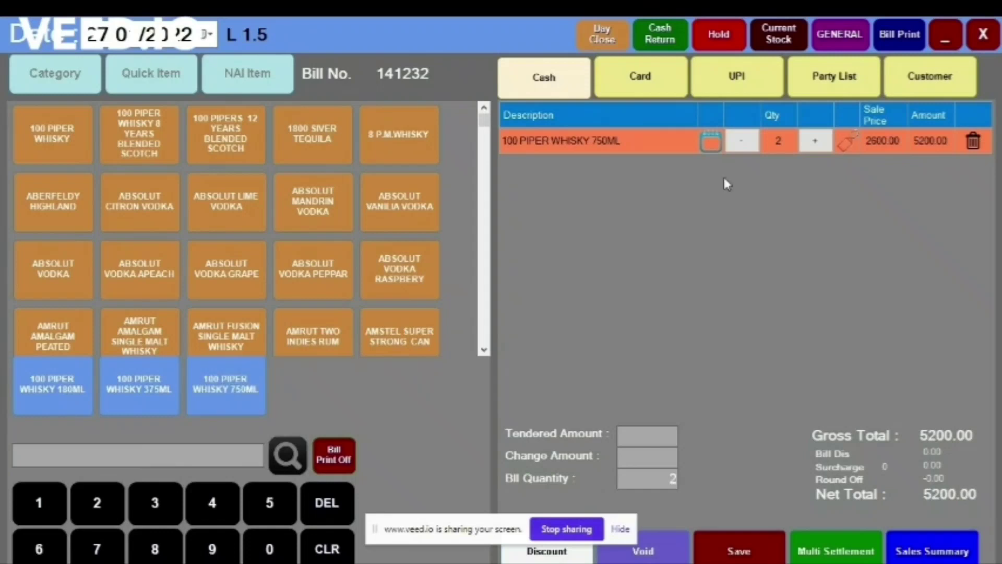
pyautogui.click(815, 144)
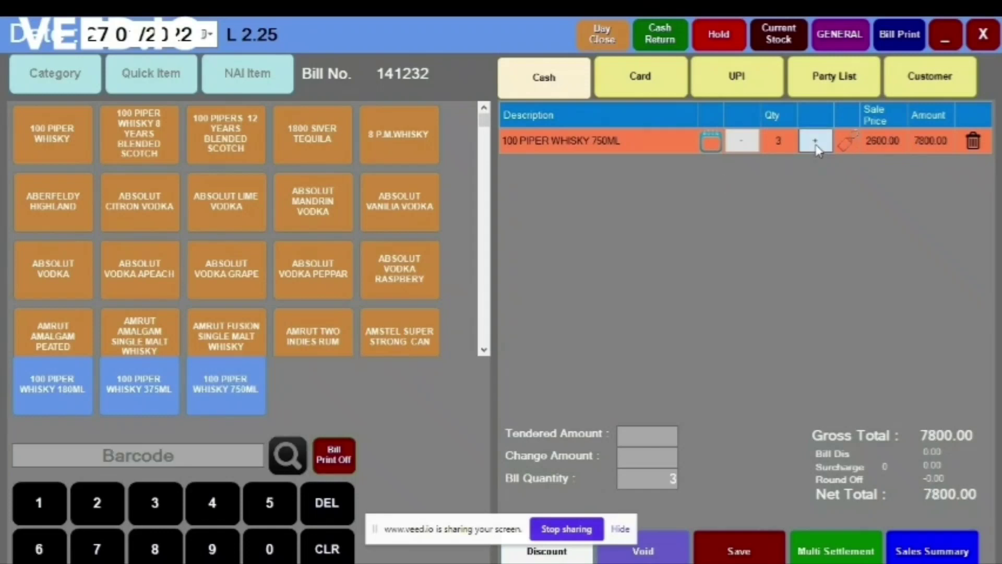
# - Set the 750ML quantity to 12 and save the 31200.00 cash bill
pyautogui.click(780, 145)
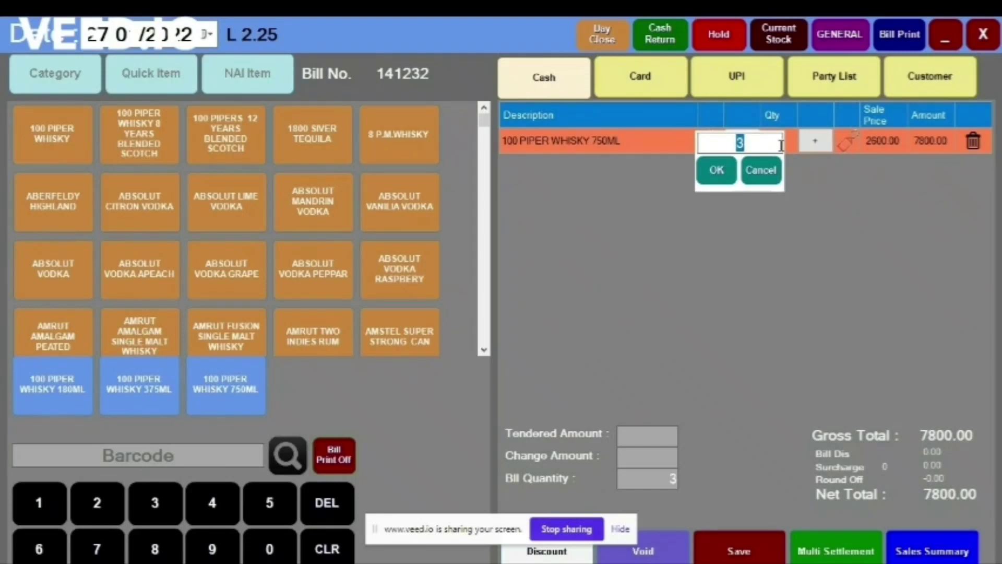
pyautogui.write('12')
pyautogui.click(710, 170)
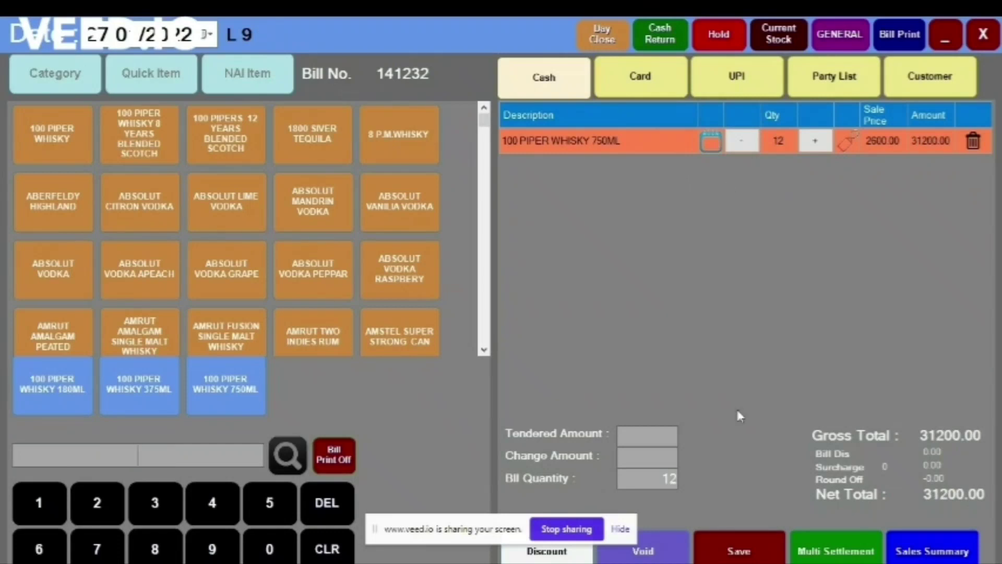
pyautogui.click(752, 557)
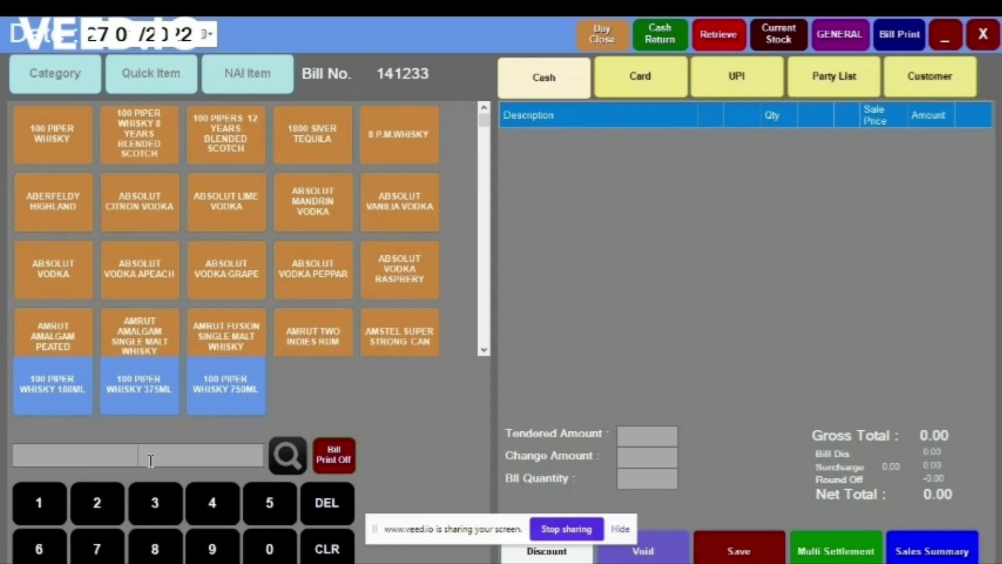
# - Bill one 100 PIPER WHISKY 375ML at 1300.00 and save it as cash
pyautogui.click(140, 389)
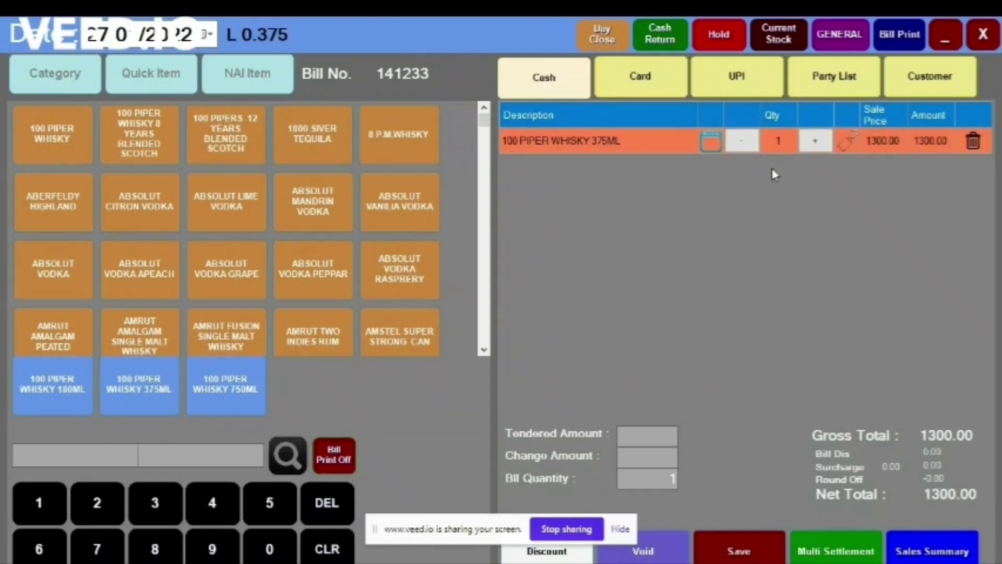
pyautogui.click(743, 542)
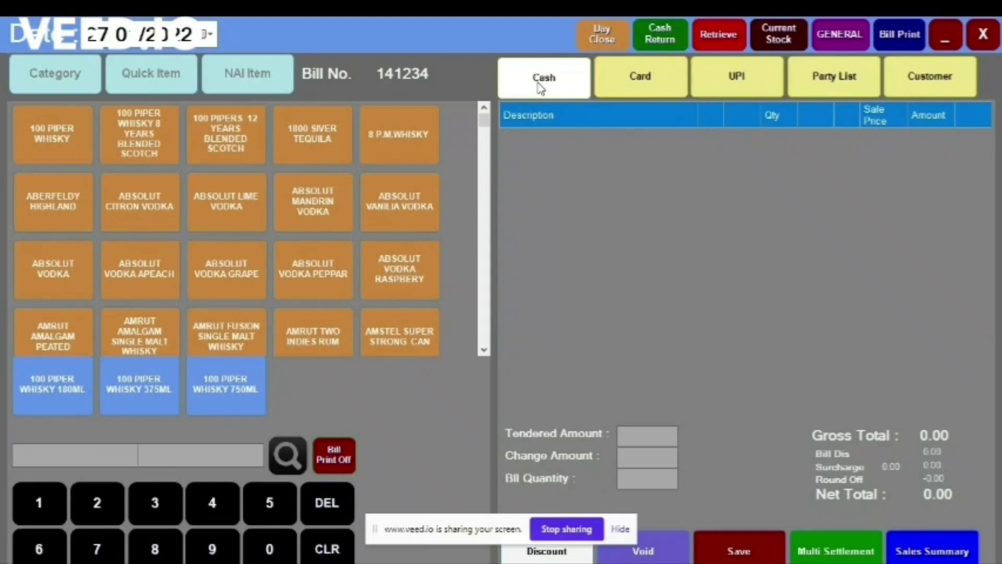
# - Save a 1960.00 ICICI BANK card bill for 100 Piper 180ML and 375ML
pyautogui.click(656, 90)
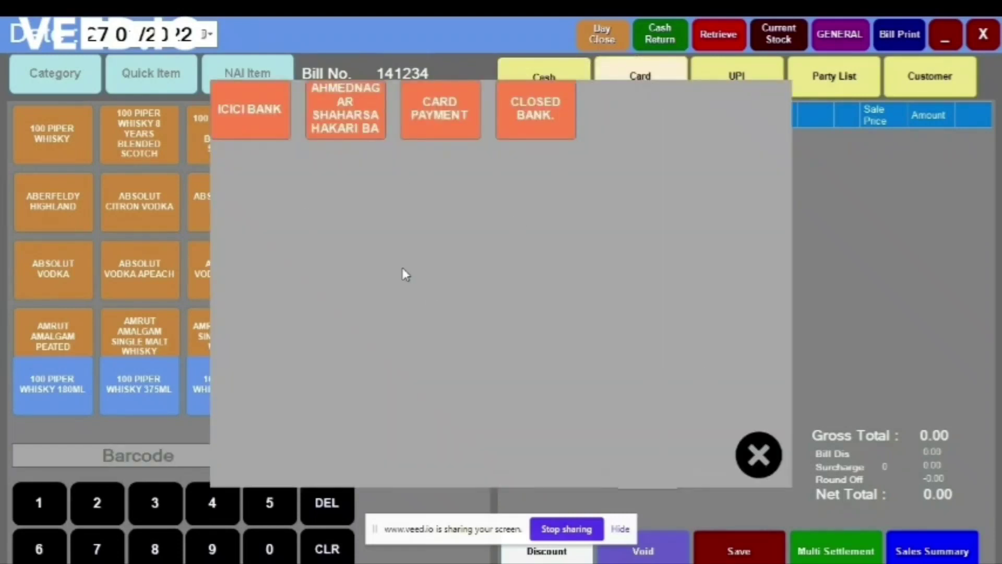
pyautogui.click(254, 118)
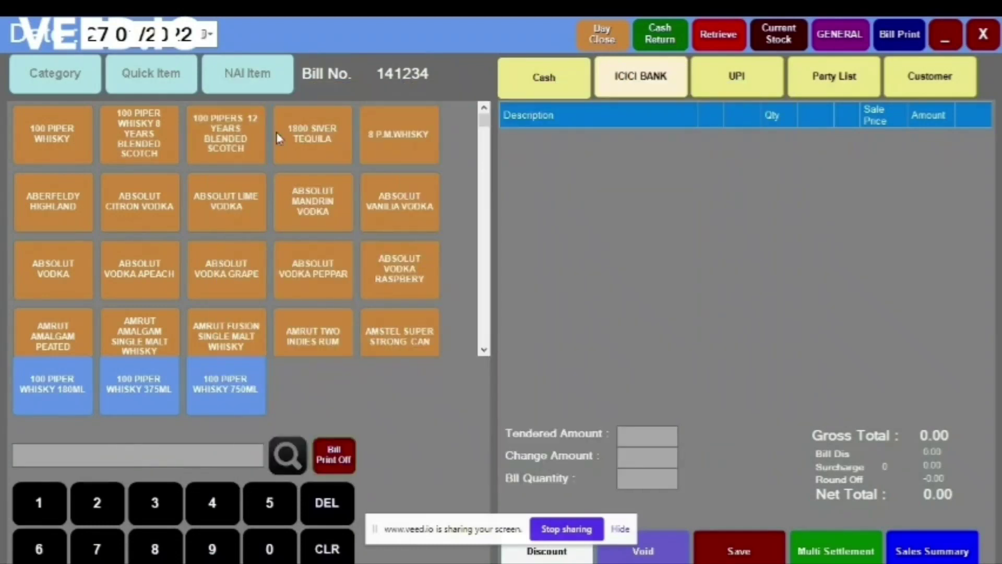
pyautogui.click(69, 385)
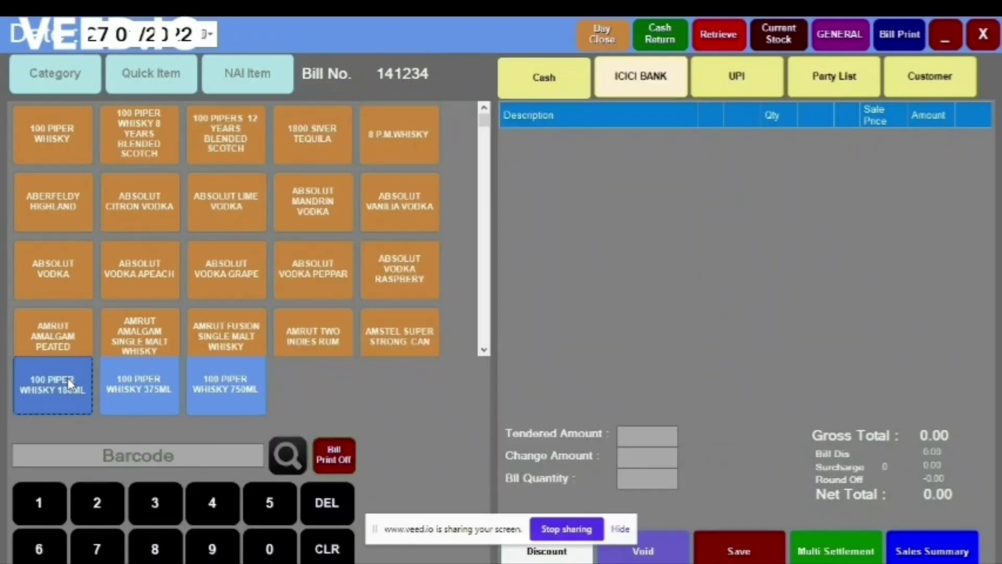
pyautogui.click(142, 401)
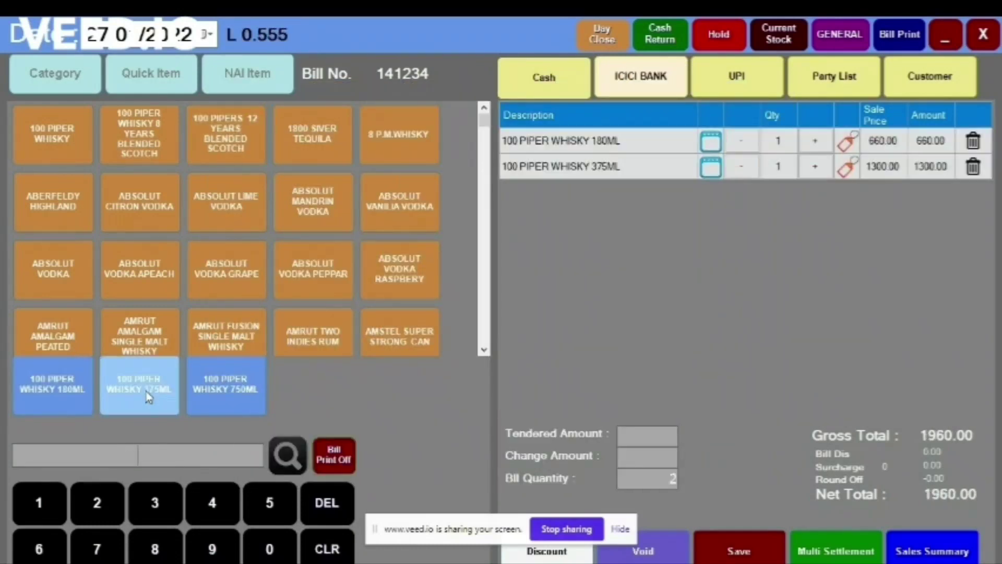
pyautogui.click(762, 557)
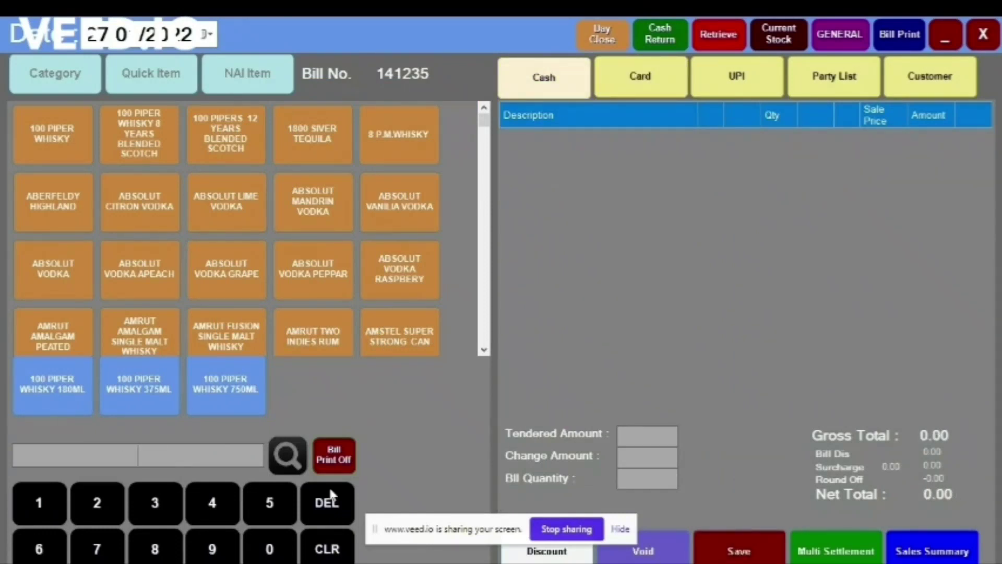
# - Save a 4560.00 ICICI BANK card bill for 100 Piper 180ML, 375ML and 750ML
pyautogui.click(48, 390)
pyautogui.click(111, 393)
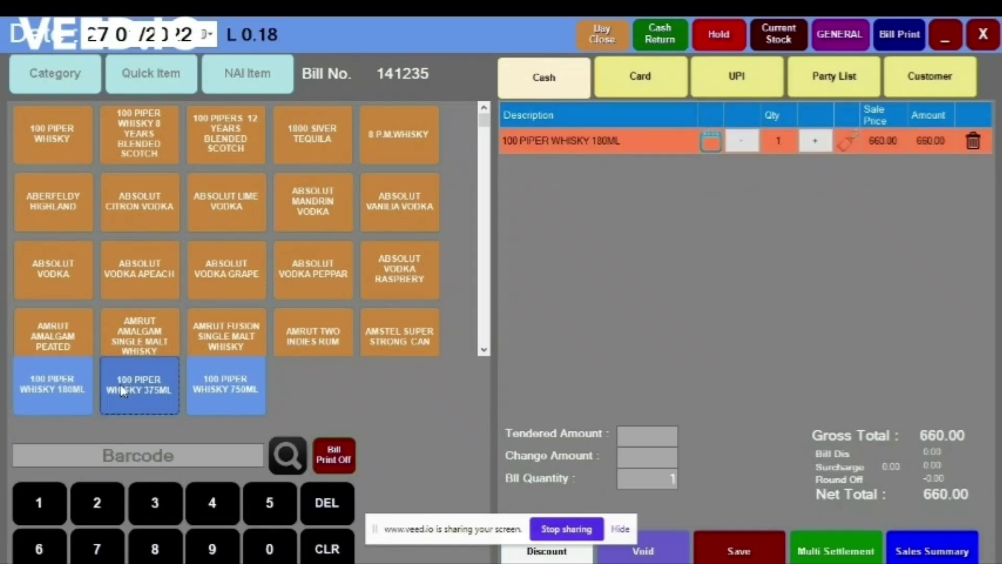
pyautogui.click(219, 392)
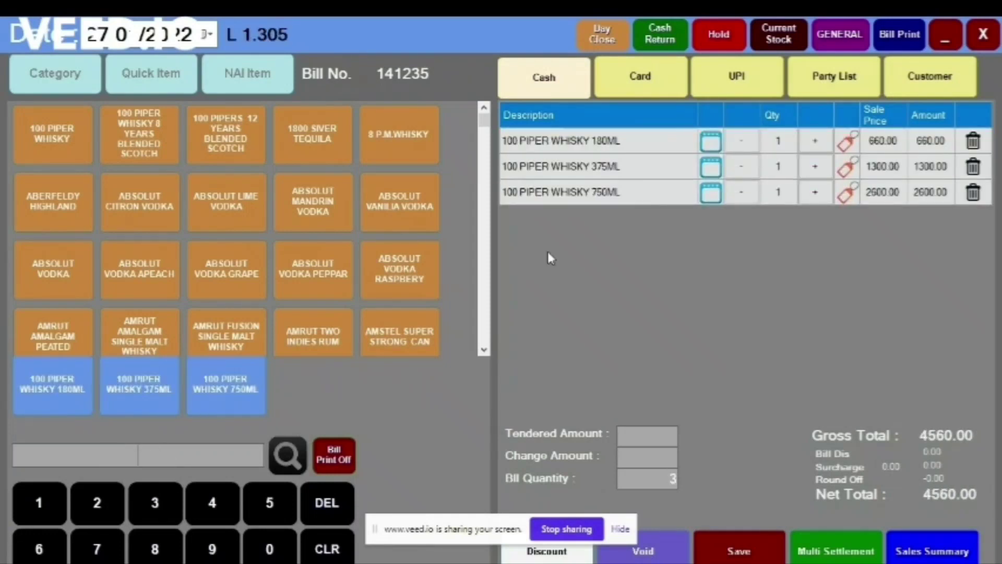
pyautogui.click(535, 82)
pyautogui.click(659, 84)
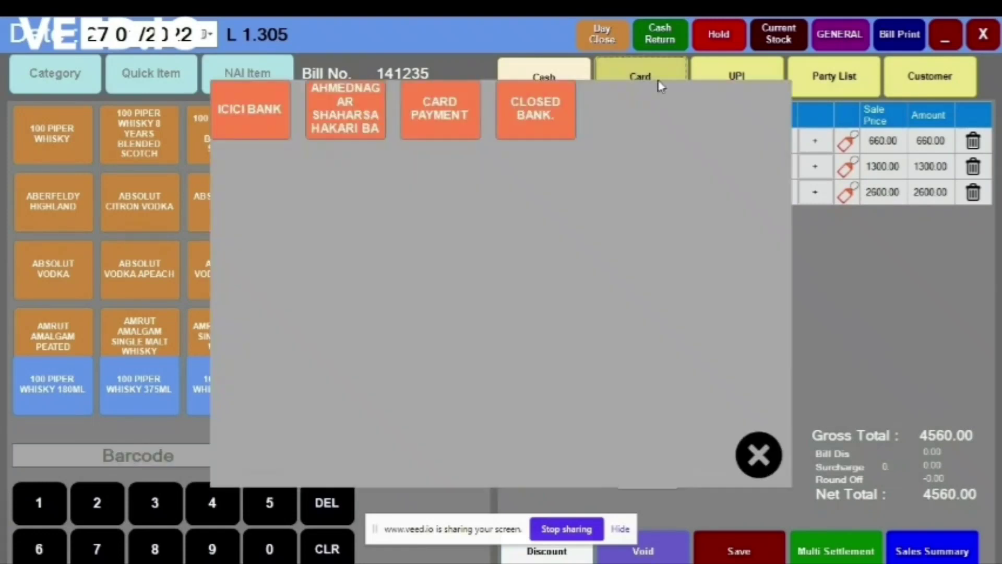
pyautogui.click(255, 102)
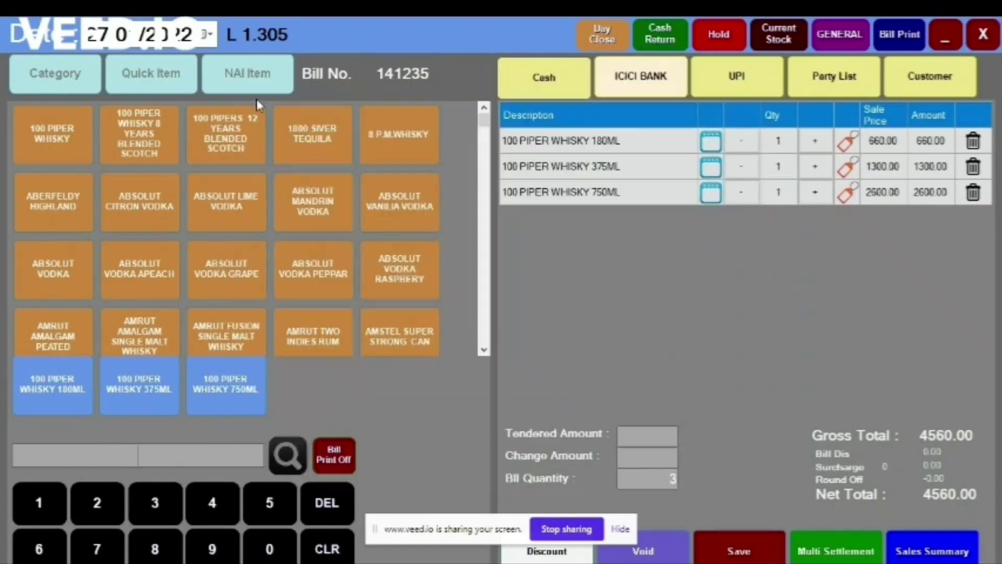
pyautogui.click(740, 553)
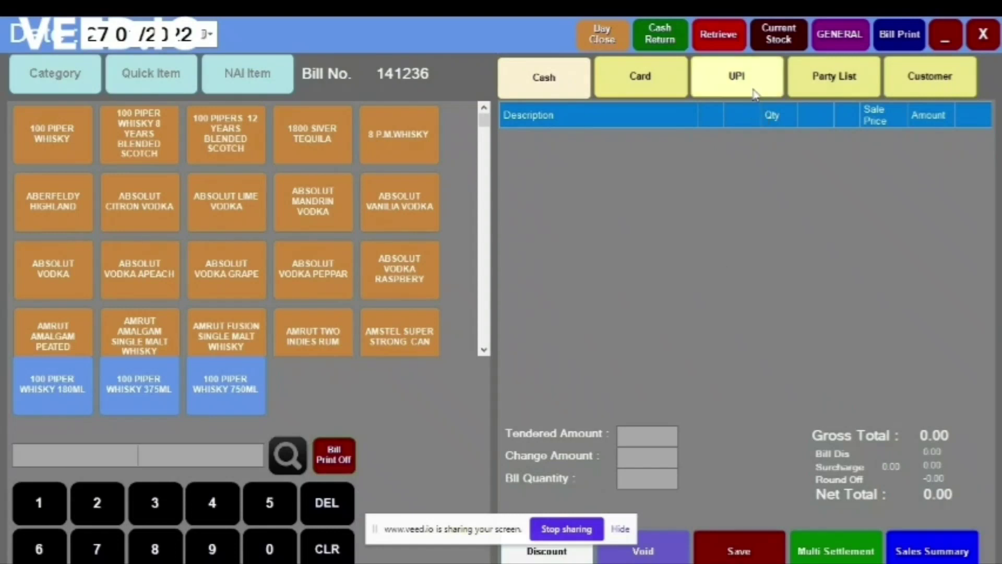
# - Save a 2600.00 PHONE PE BANK UPI bill for one 100 Piper 750ML, then close billing
pyautogui.click(226, 396)
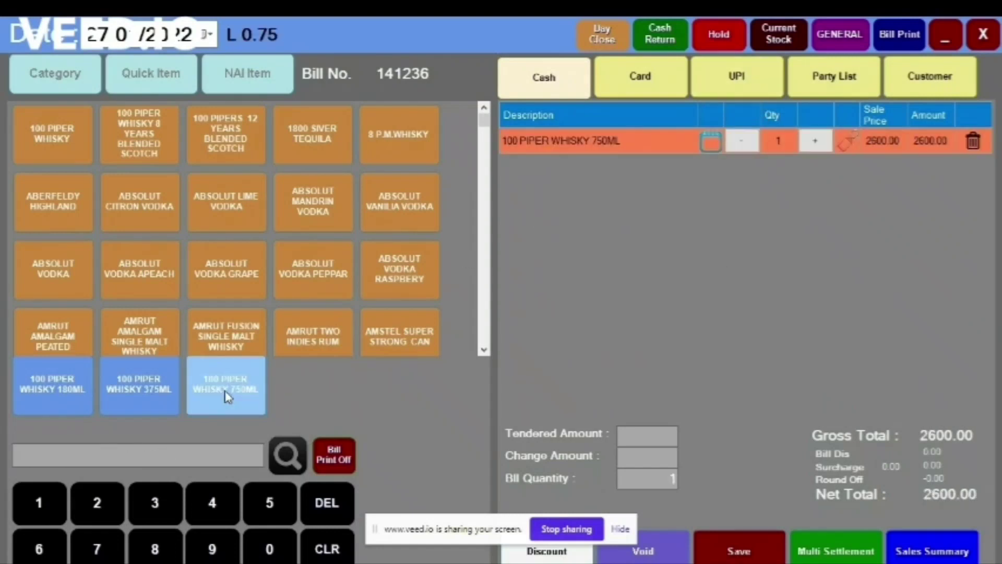
pyautogui.click(730, 79)
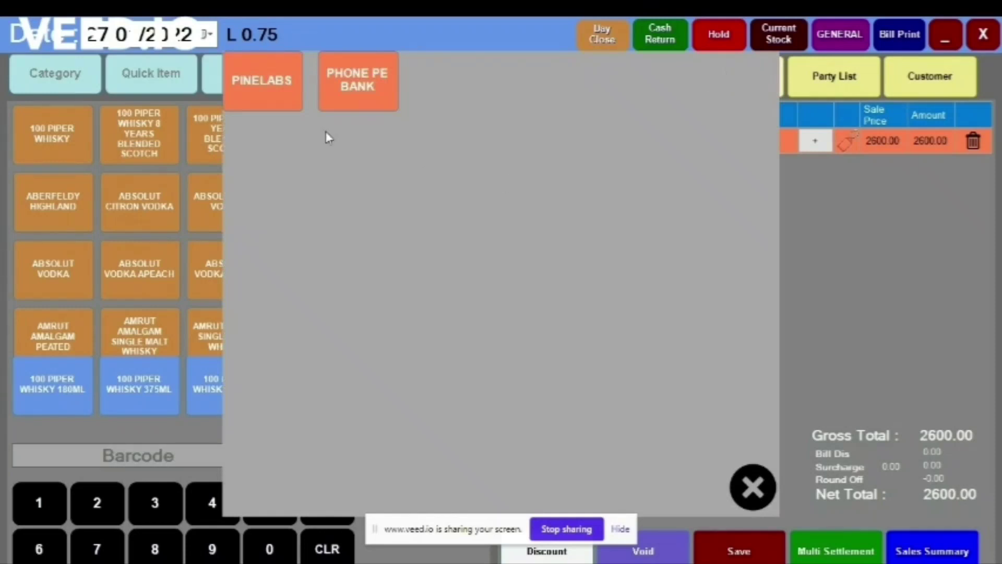
pyautogui.click(360, 83)
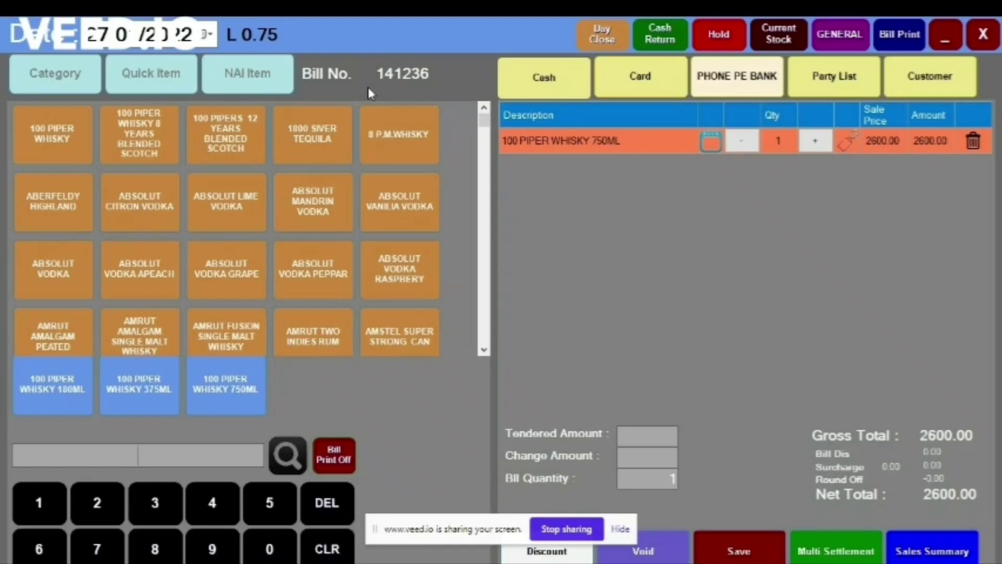
pyautogui.click(744, 558)
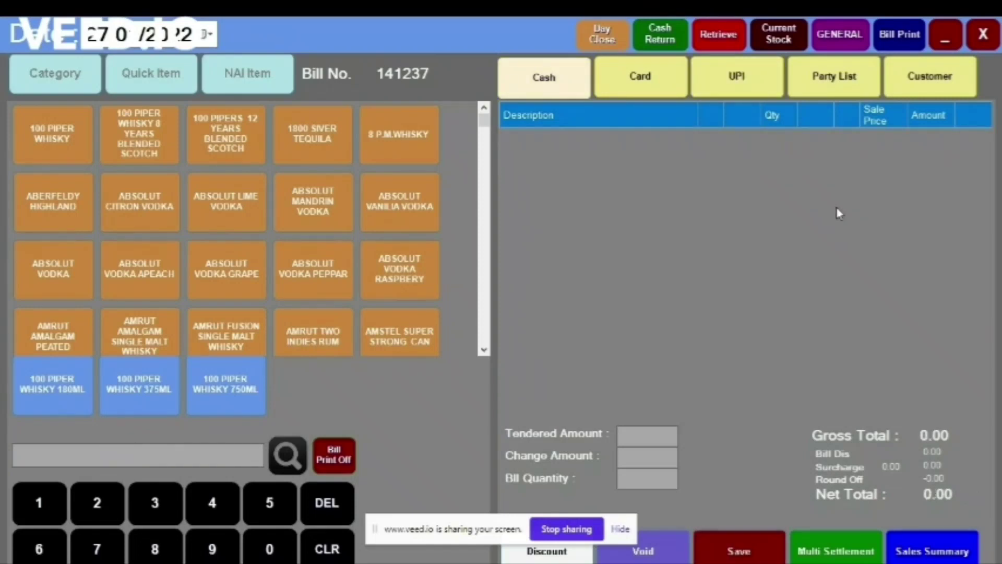
pyautogui.click(981, 41)
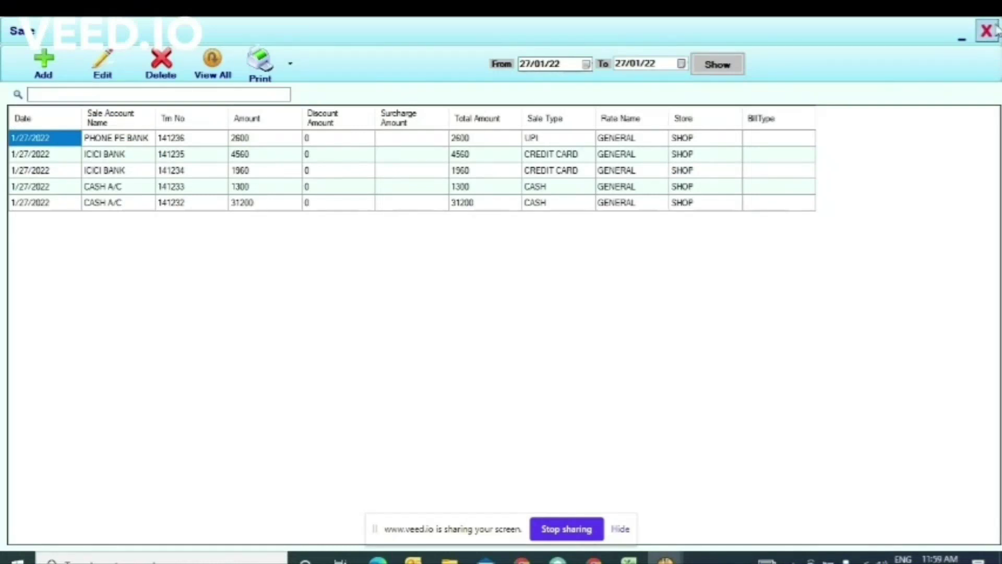
# - Close the sales list and go to Reports > Stock Reports > Brand - ML Wise
pyautogui.click(994, 32)
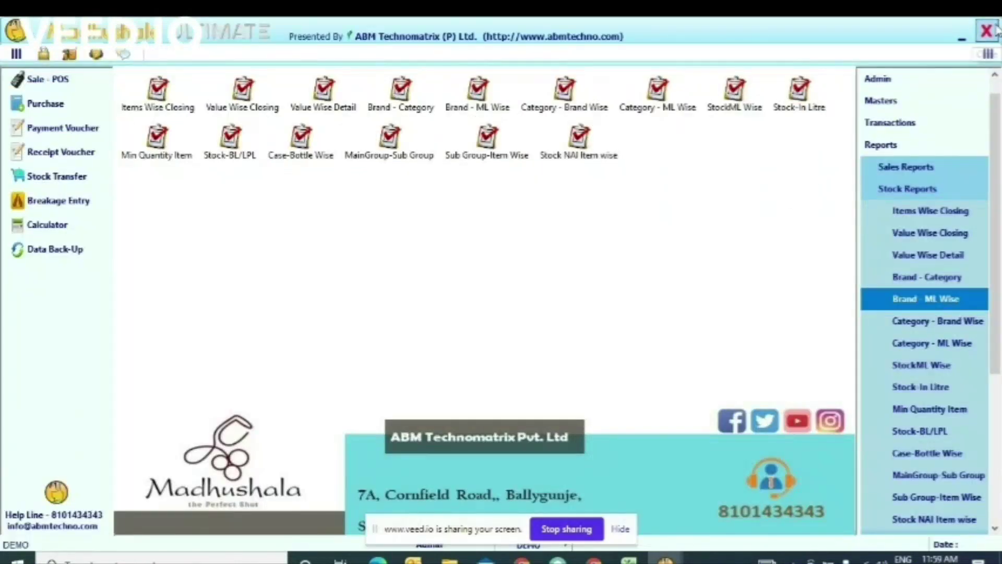
pyautogui.click(887, 146)
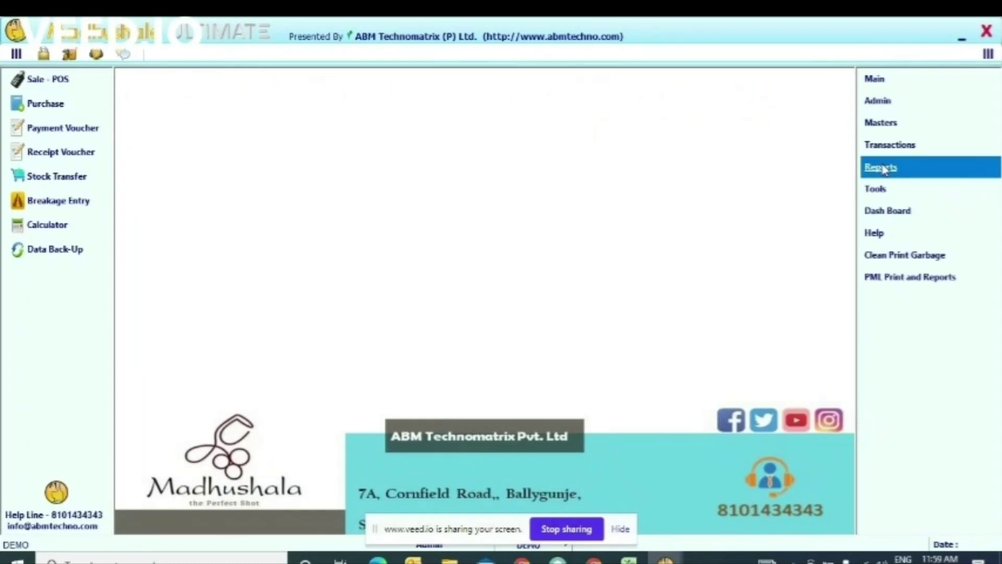
pyautogui.click(883, 168)
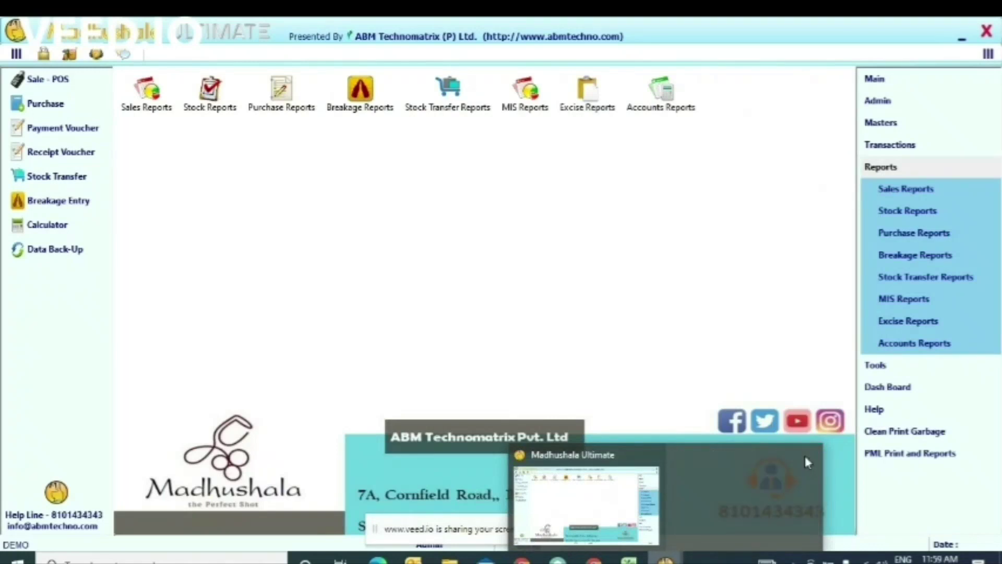
pyautogui.click(875, 166)
pyautogui.click(875, 166)
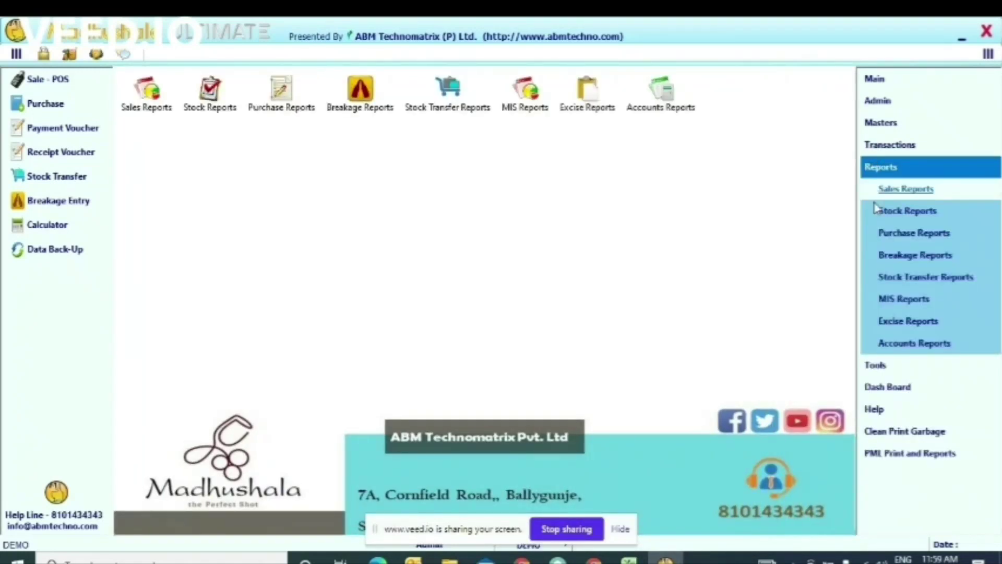
pyautogui.click(902, 213)
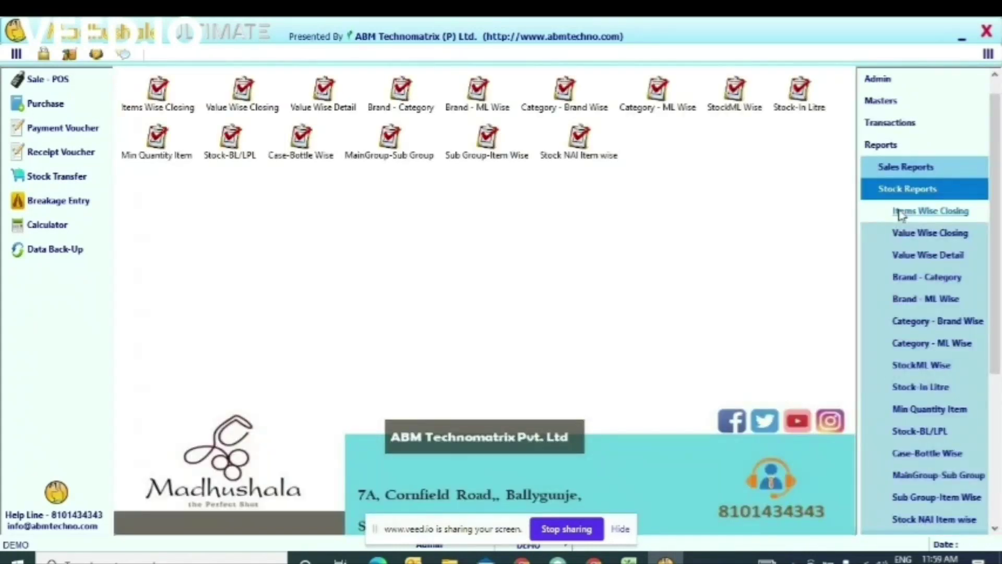
pyautogui.click(915, 301)
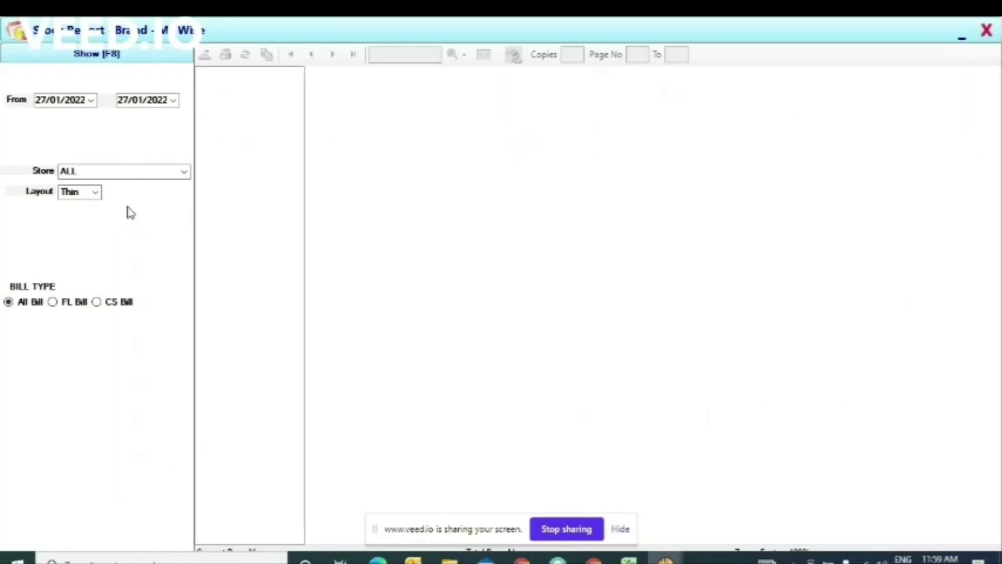
# - Generate the Brand - ML Wise report in A4 layout
pyautogui.click(99, 195)
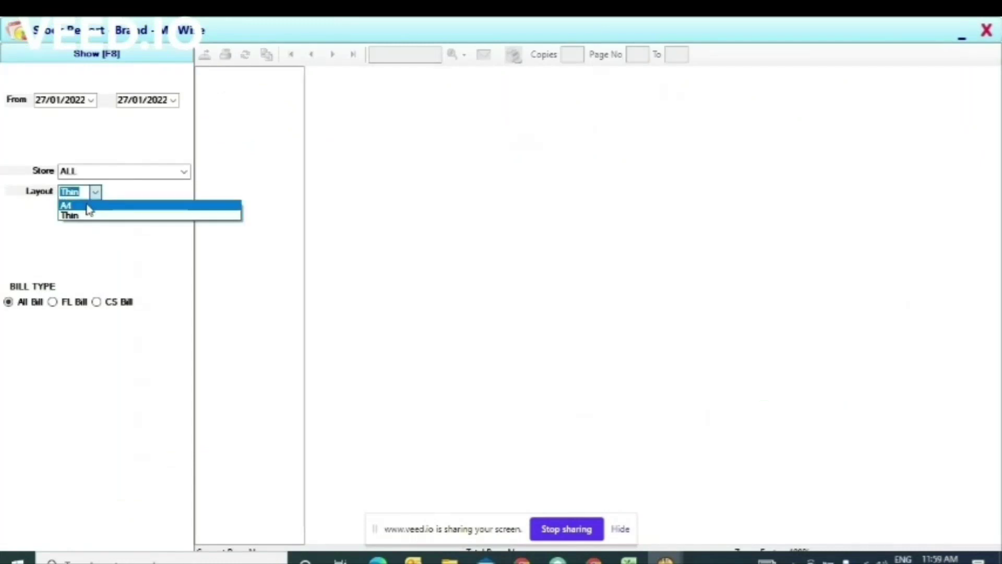
pyautogui.click(87, 207)
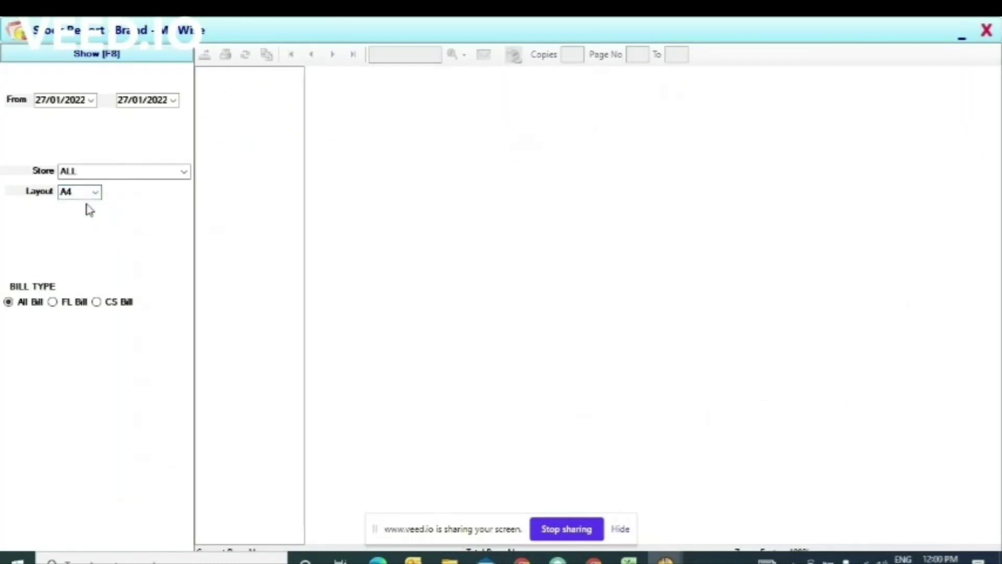
pyautogui.click(142, 55)
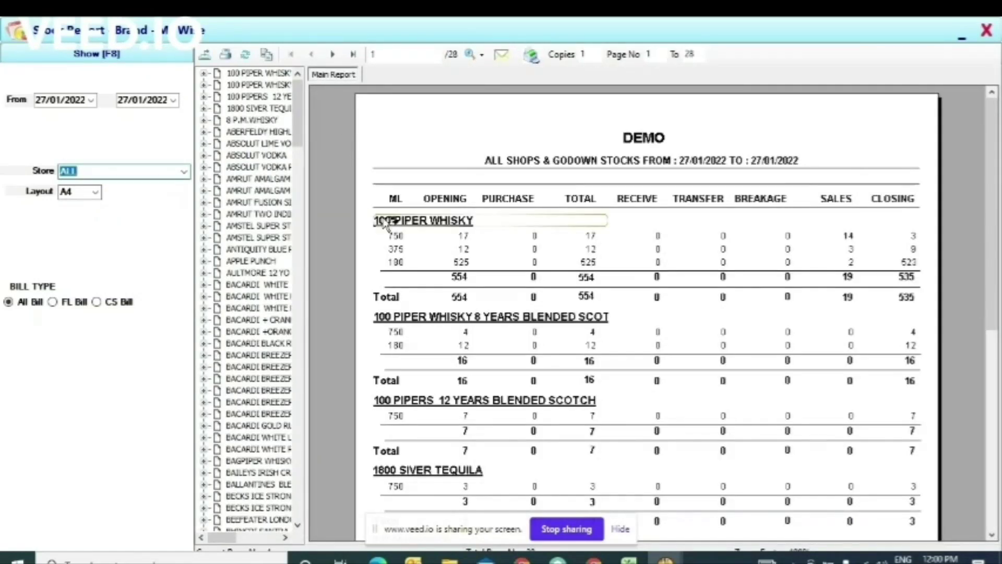
# - Check 100 PIPER WHISKY opening 17/12/525, sales 14/3/2, closing 3/9/523, then close the report
pyautogui.click(424, 221)
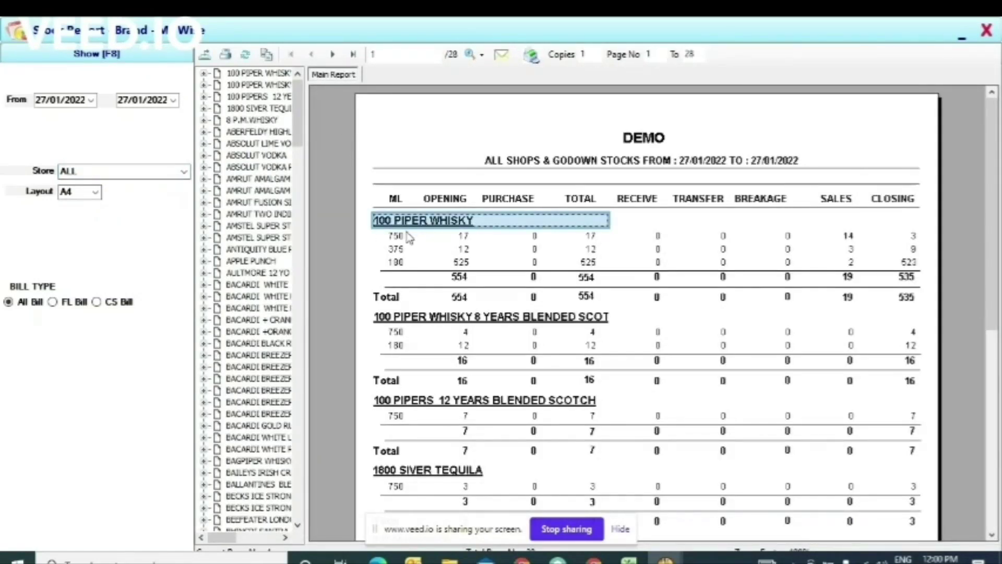
pyautogui.click(410, 238)
pyautogui.click(458, 242)
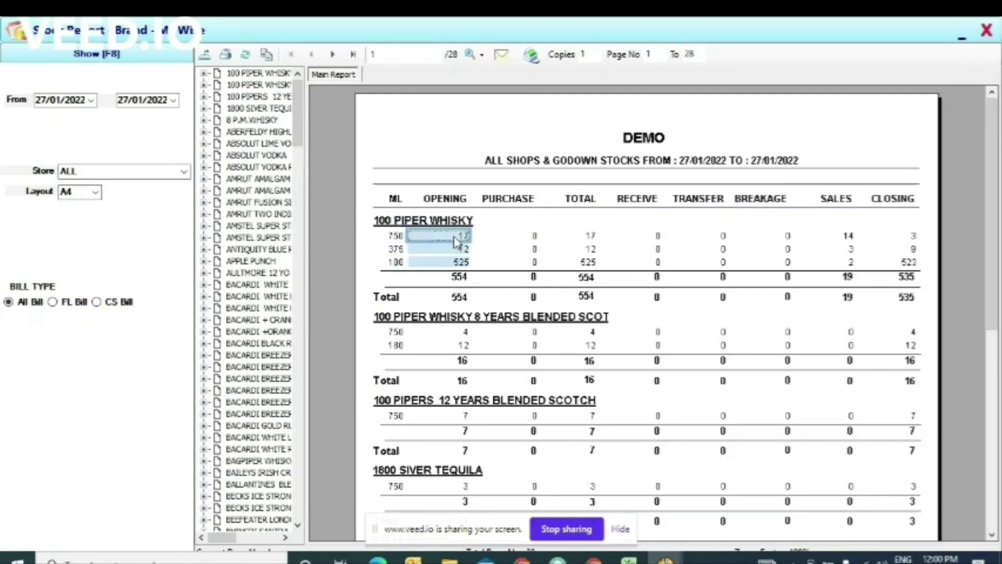
pyautogui.click(849, 239)
pyautogui.click(898, 237)
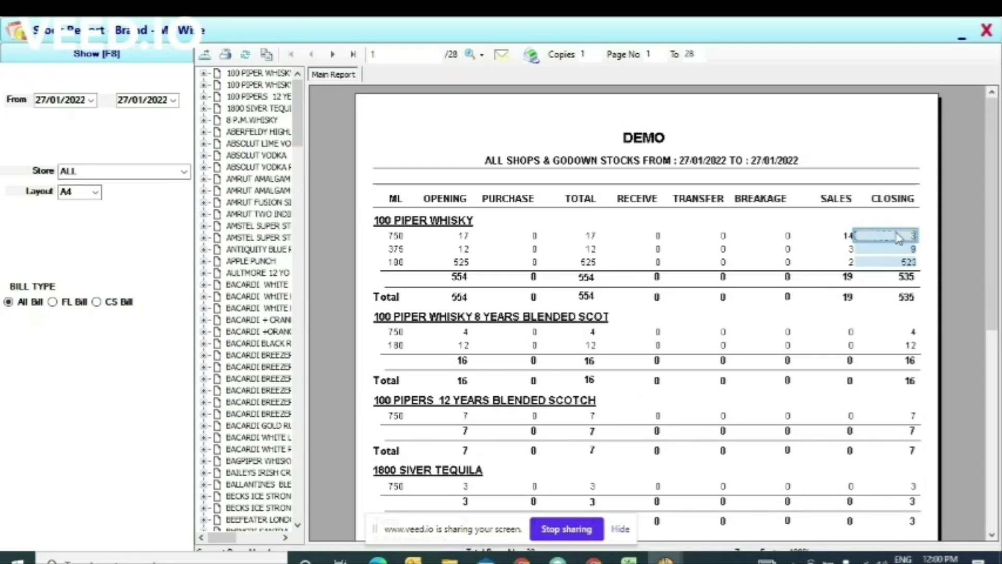
pyautogui.click(987, 31)
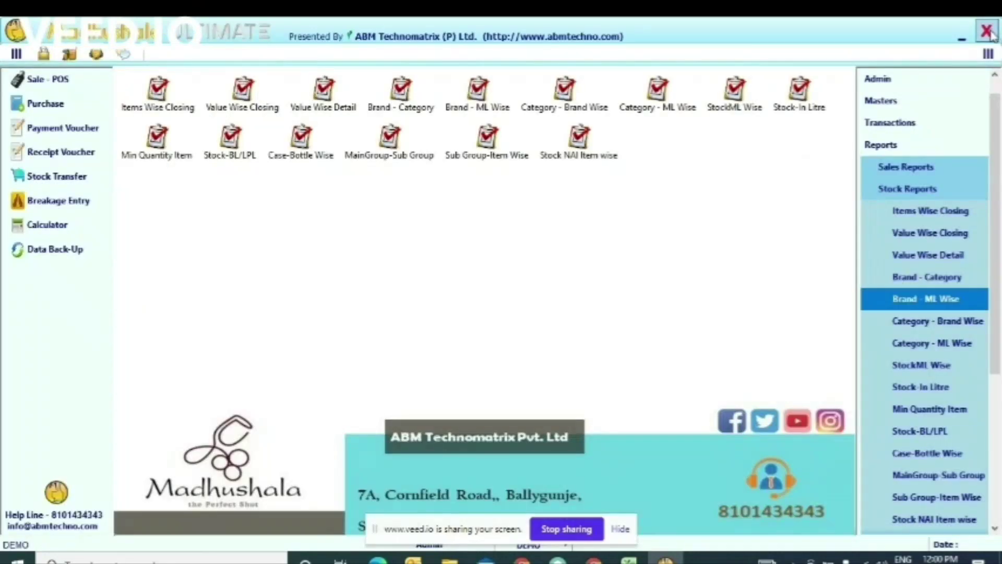
# - Start new sale bill 141237 from the sales section
pyautogui.click(894, 147)
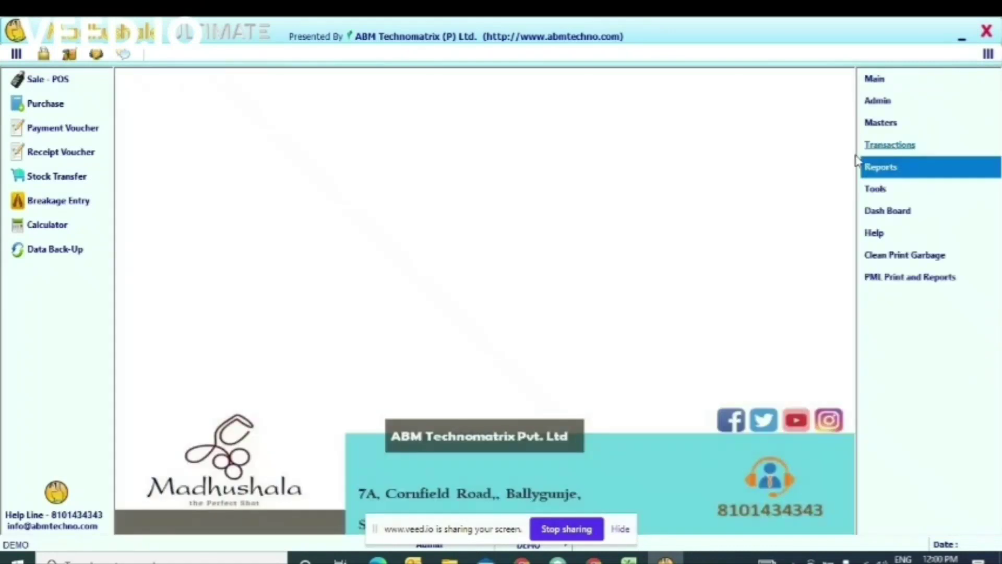
pyautogui.click(66, 88)
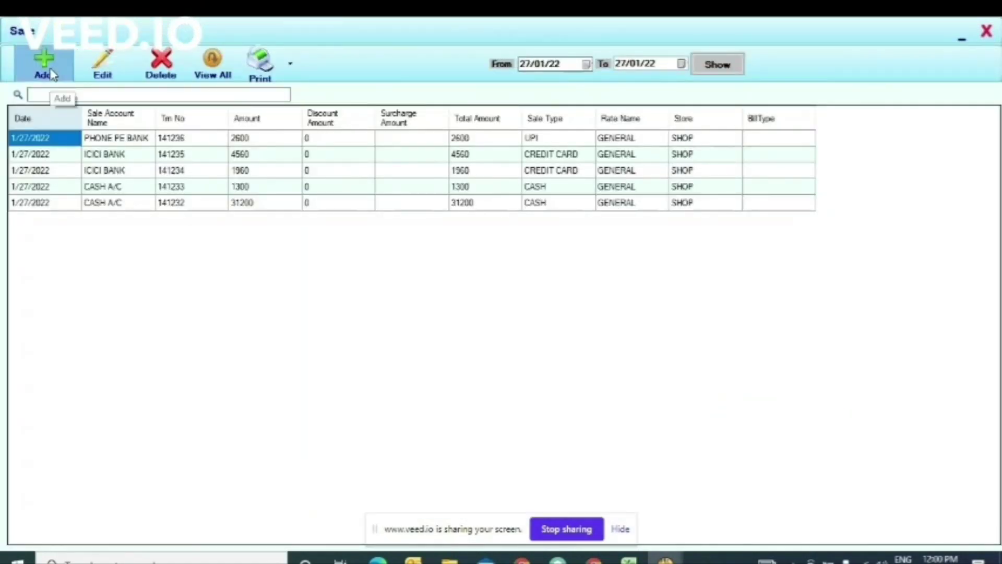
pyautogui.click(51, 73)
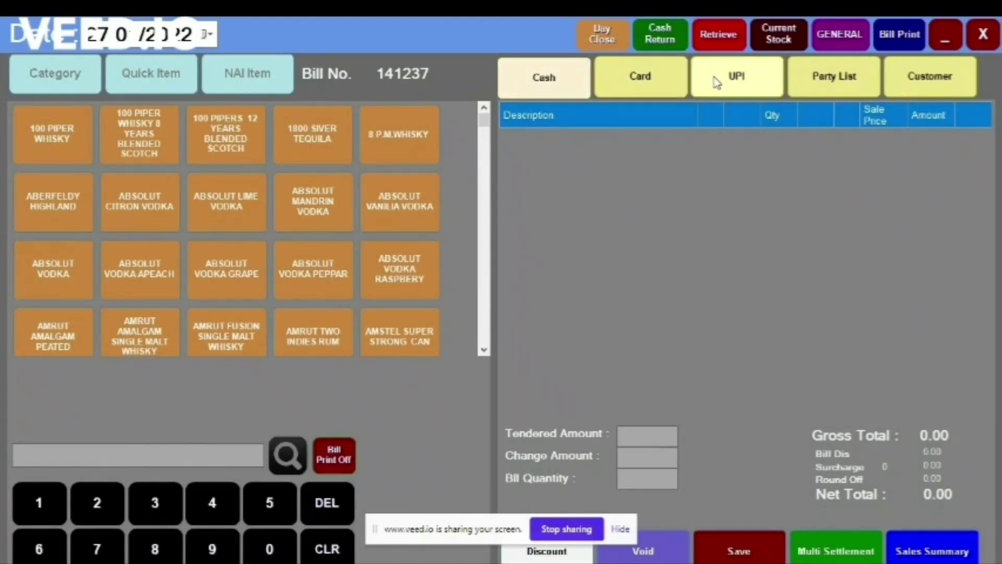
# - Add two 100 PIPER WHISKY 180ML and one 375ML (2620.00), then open Multi Settlement
pyautogui.click(82, 157)
pyautogui.click(67, 402)
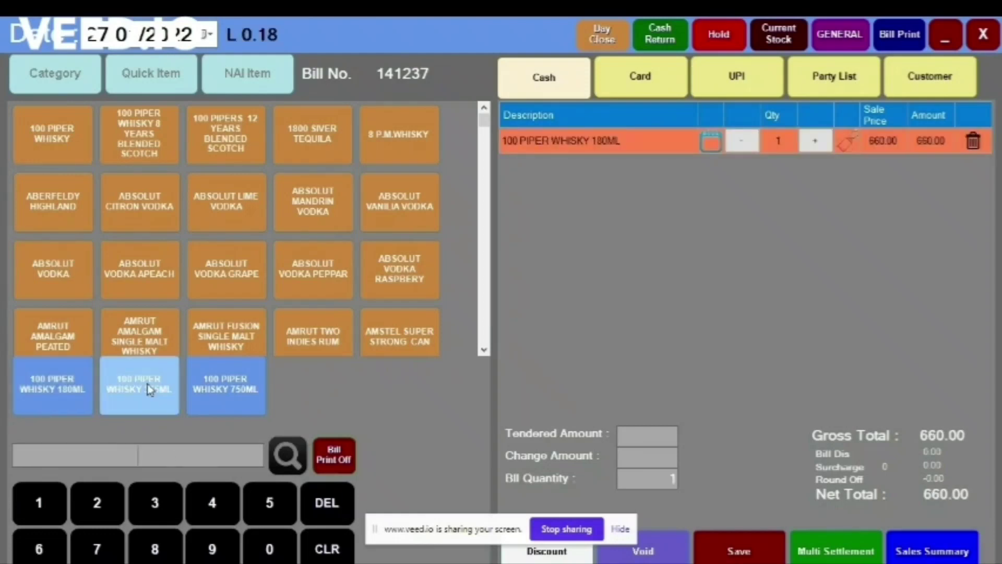
pyautogui.click(152, 389)
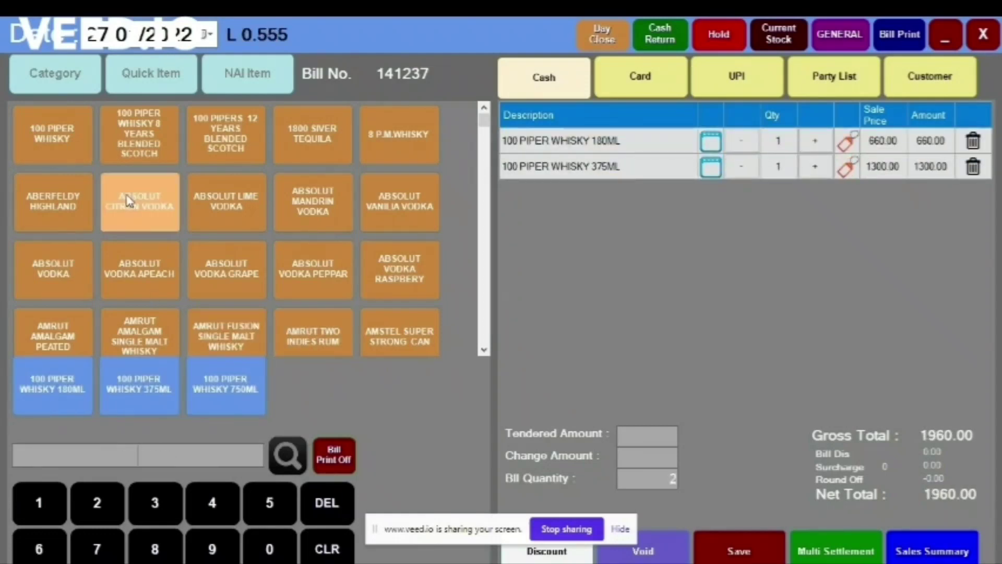
pyautogui.click(63, 146)
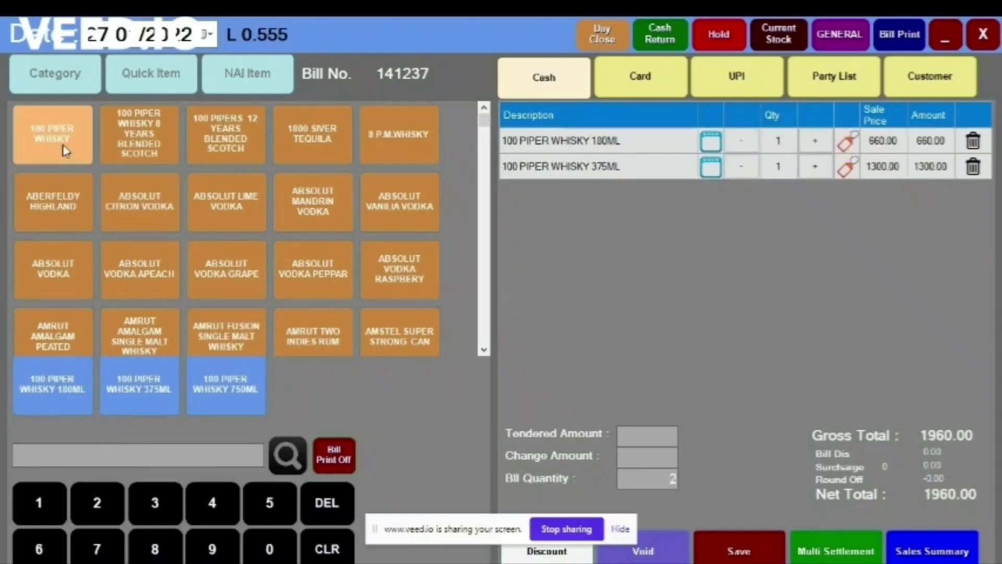
pyautogui.click(71, 390)
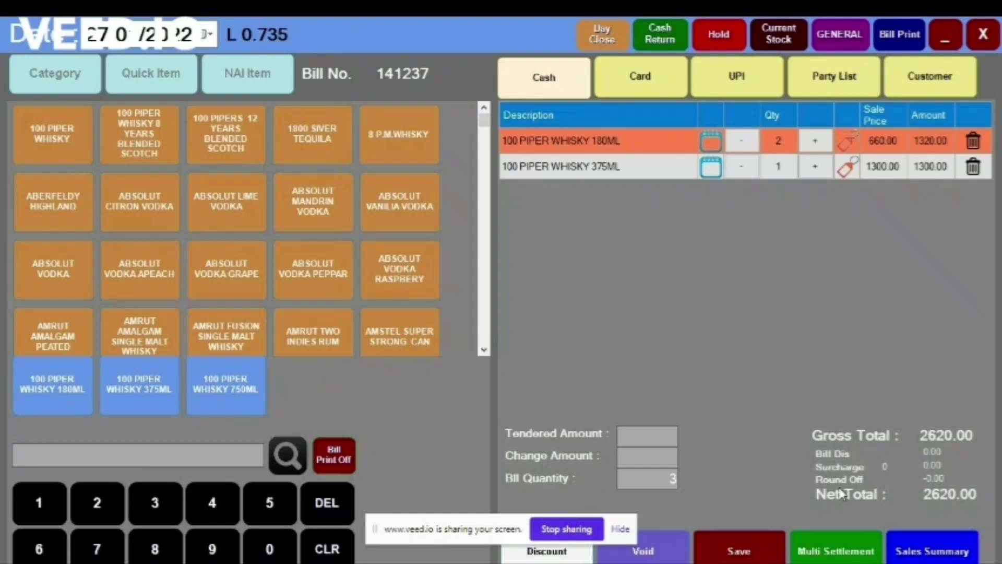
pyautogui.click(840, 552)
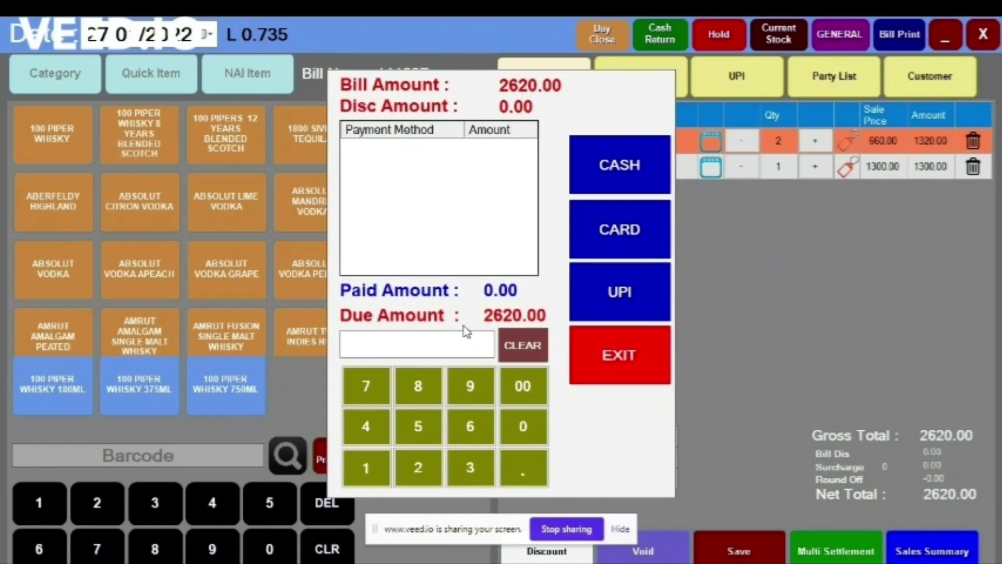
# - Split the 2620.00 payment into 2000 cash and 620 by ICICI BANK card, then save the bill
pyautogui.click(430, 342)
pyautogui.write('2000')
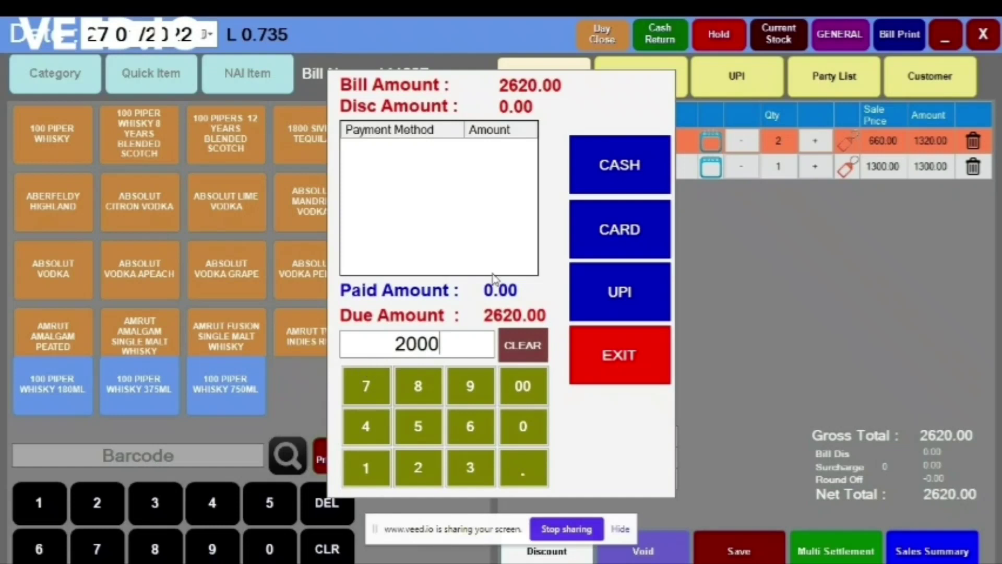
pyautogui.click(623, 172)
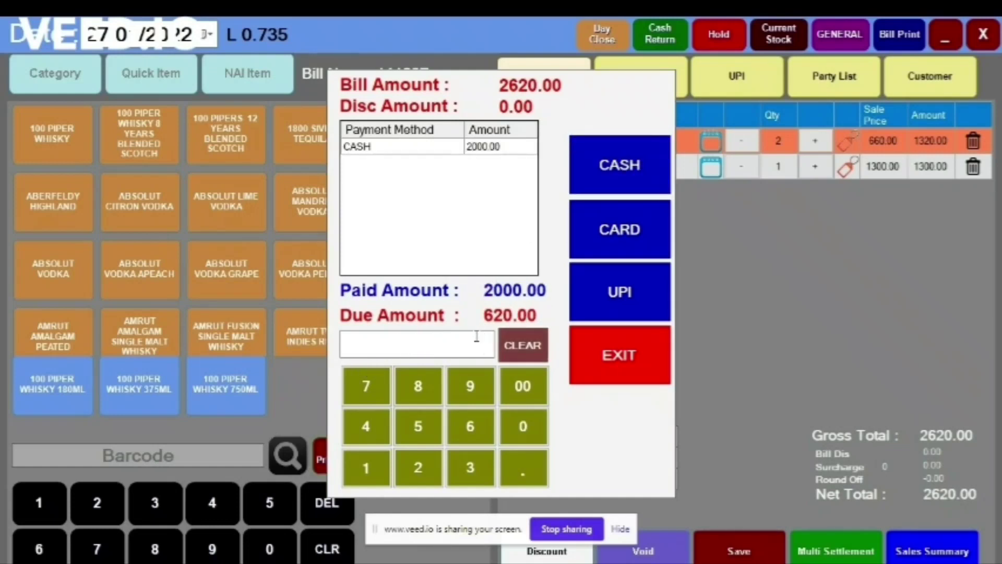
pyautogui.write('620')
pyautogui.click(635, 240)
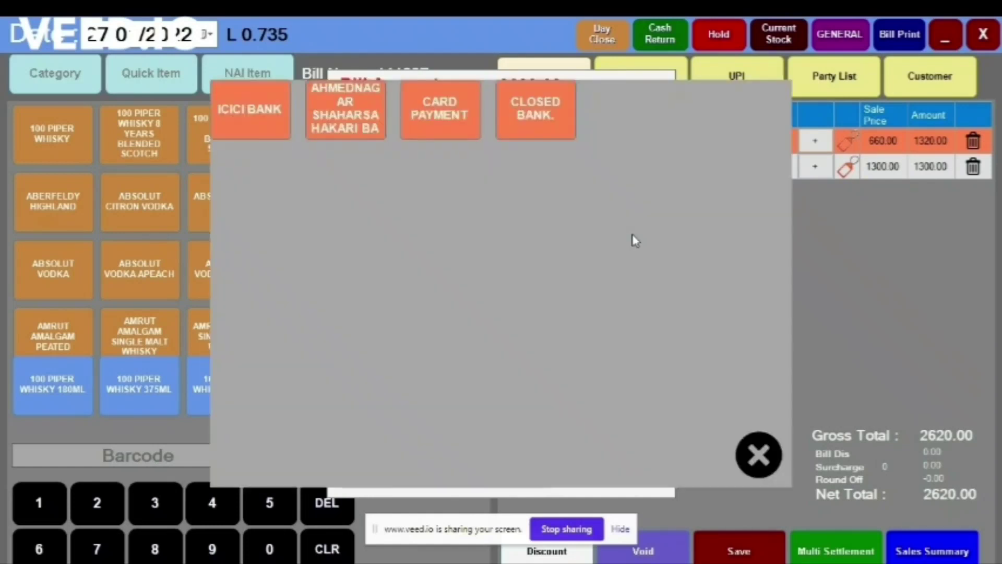
pyautogui.click(282, 125)
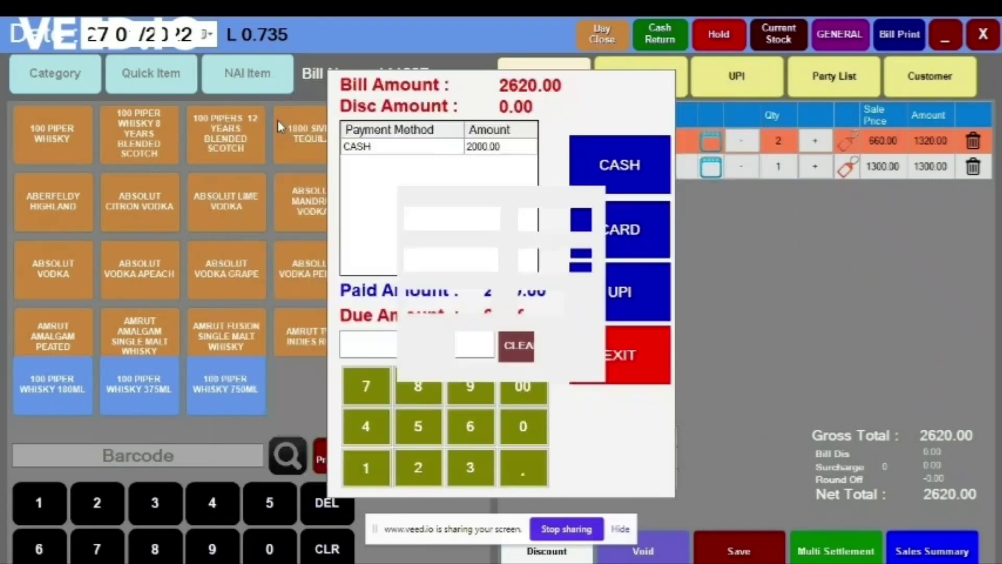
pyautogui.click(493, 360)
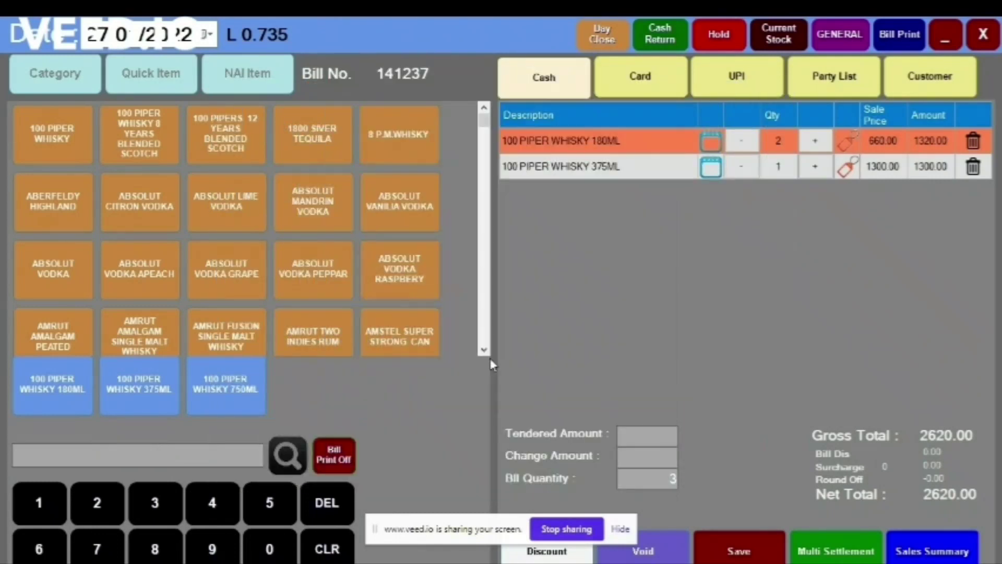